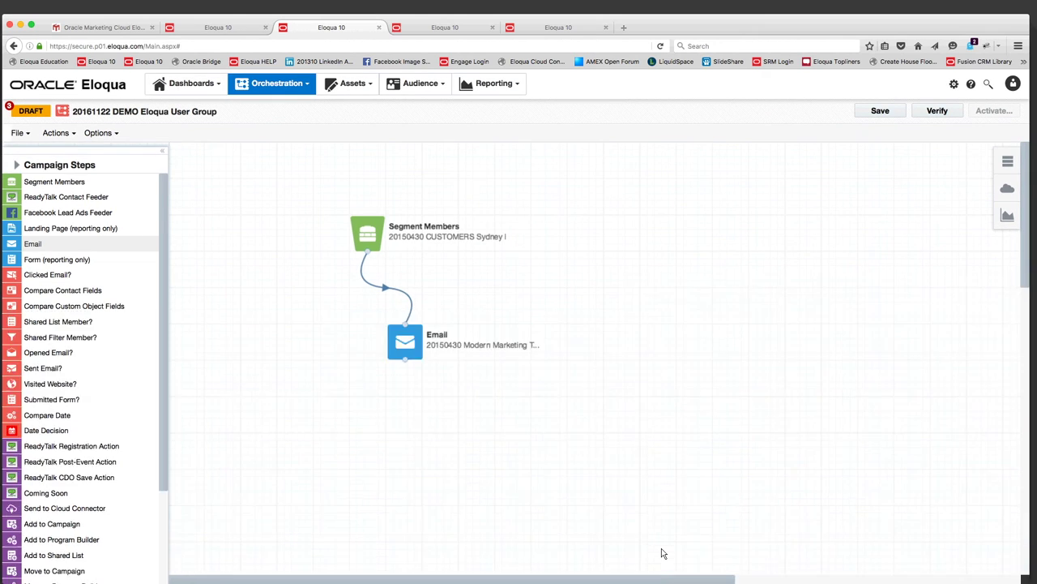
Step: Set the Segment Members step to add members regularly until the campaign is deactivated
{"action": "double_click", "coordinate": [369, 234]}
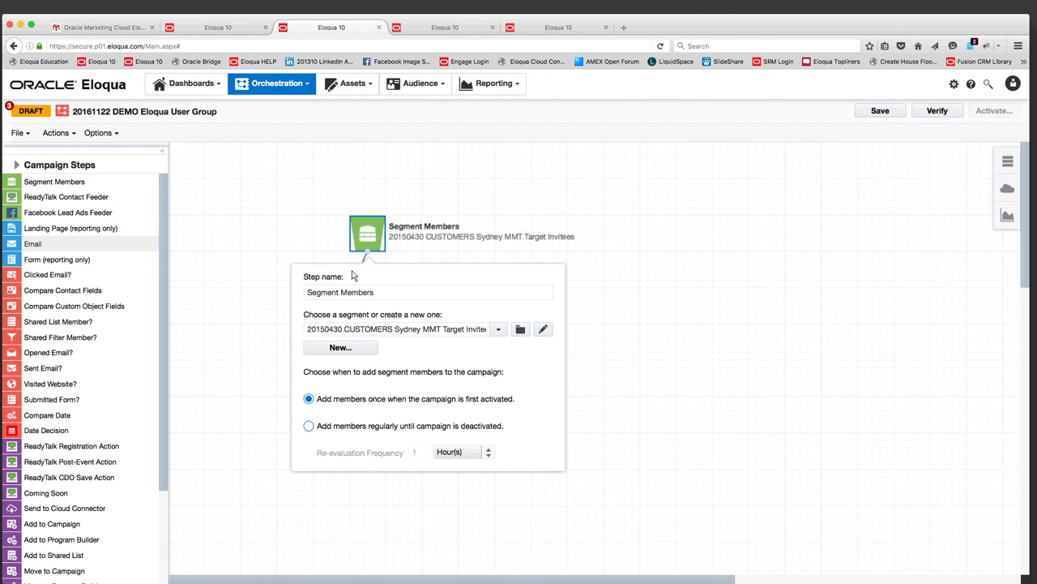
{"action": "left_click", "coordinate": [309, 429]}
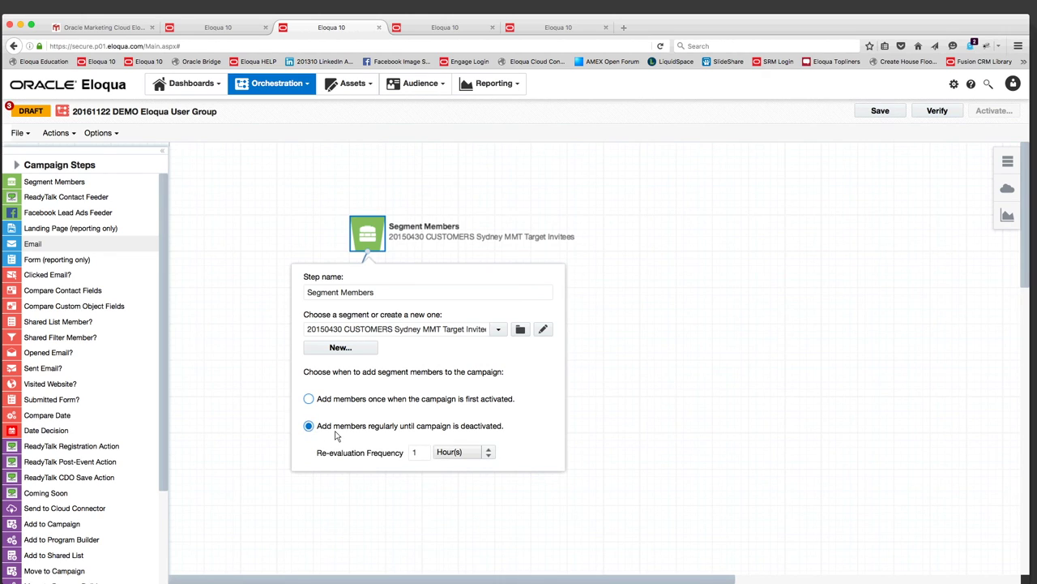
{"action": "left_click", "coordinate": [489, 452]}
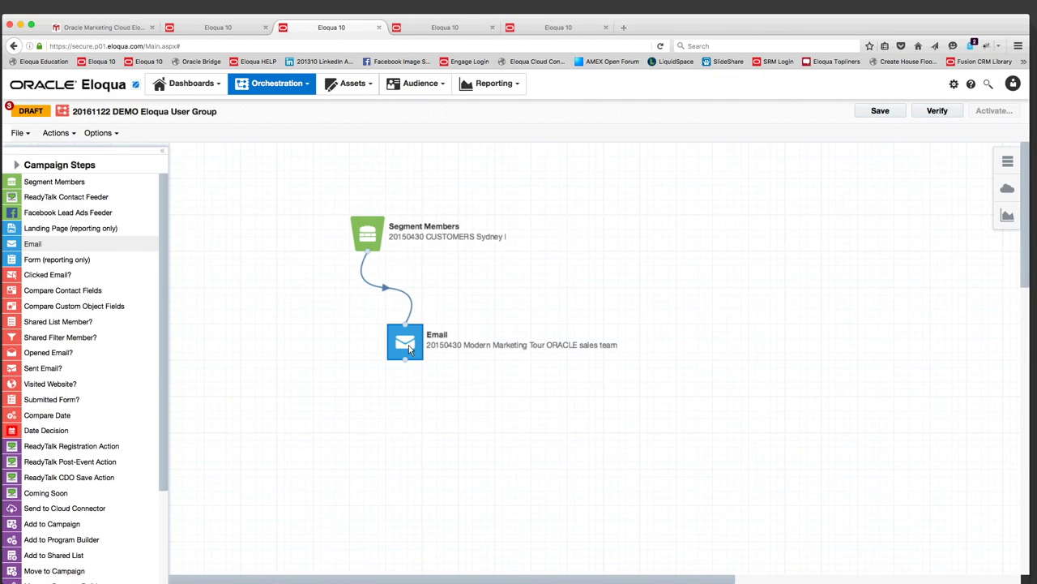
Step: Reset the Email step's sending schedule and restrict its sending hours to 9:00 AM through 4:00 PM
{"action": "double_click", "coordinate": [409, 347]}
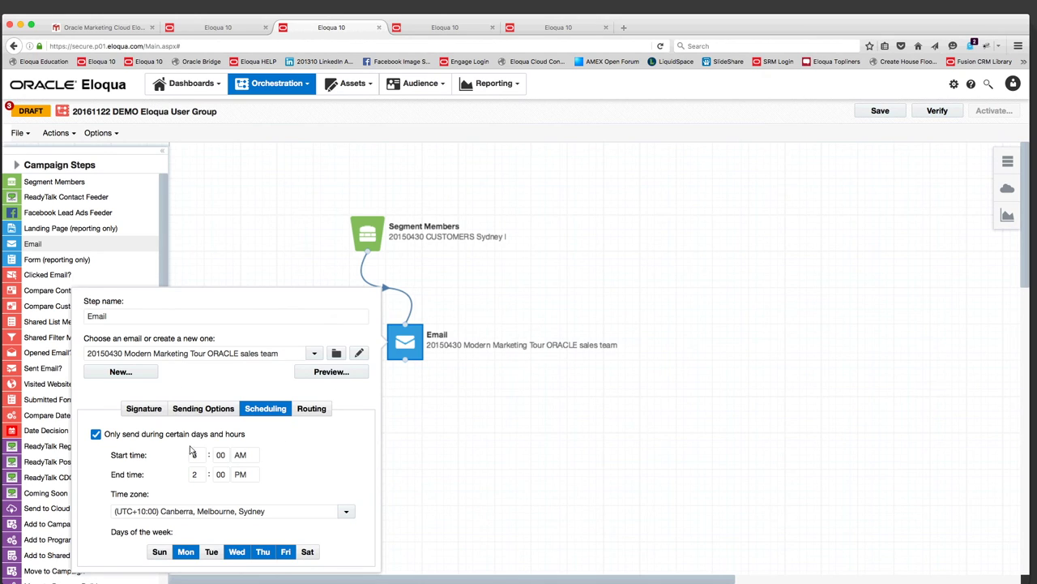
{"action": "left_click", "coordinate": [96, 436]}
{"action": "left_click", "coordinate": [96, 436]}
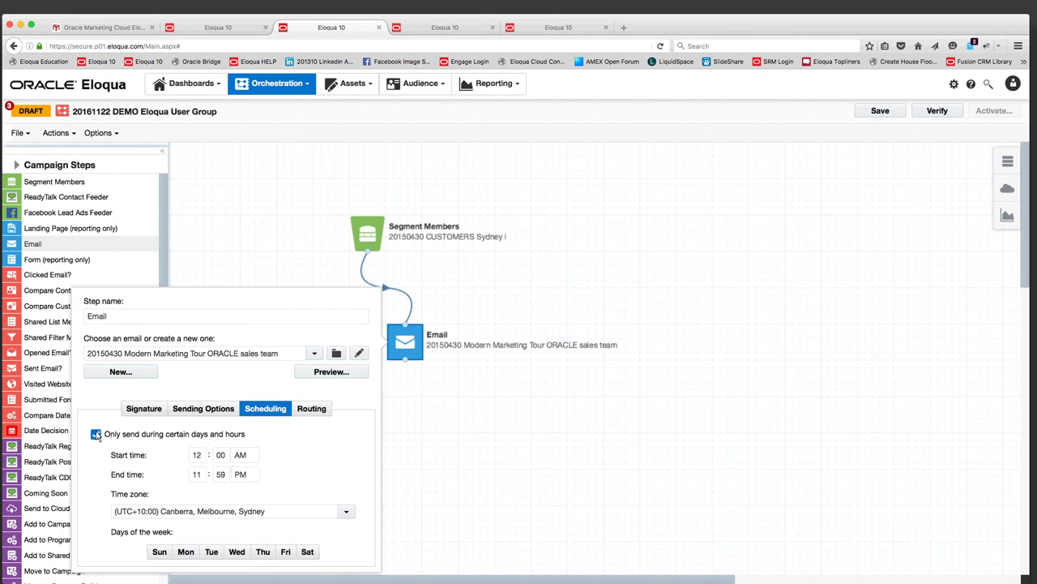
{"action": "double_click", "coordinate": [222, 474]}
{"action": "type", "text": "00"}
{"action": "key", "text": "Tab"}
{"action": "left_click", "coordinate": [197, 475]}
{"action": "type", "text": "4"}
Step: Limit the Email step's sending days to Monday, Tuesday and Thursday
{"action": "left_click", "coordinate": [185, 552]}
{"action": "left_click", "coordinate": [211, 552]}
{"action": "left_click", "coordinate": [237, 552]}
{"action": "left_click", "coordinate": [263, 552]}
{"action": "left_click", "coordinate": [233, 553]}
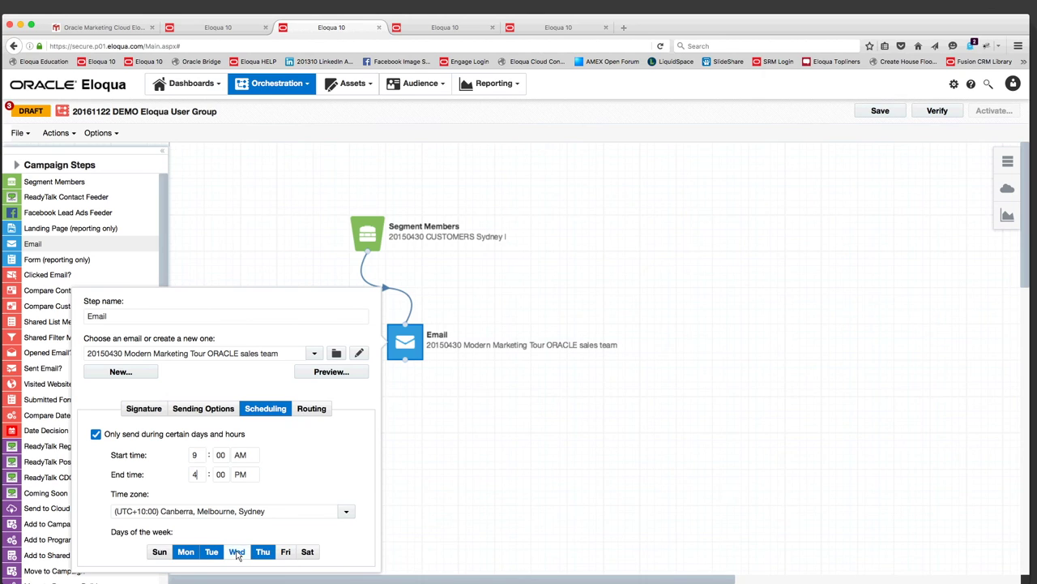
{"action": "left_click", "coordinate": [209, 552]}
{"action": "left_click", "coordinate": [207, 552]}
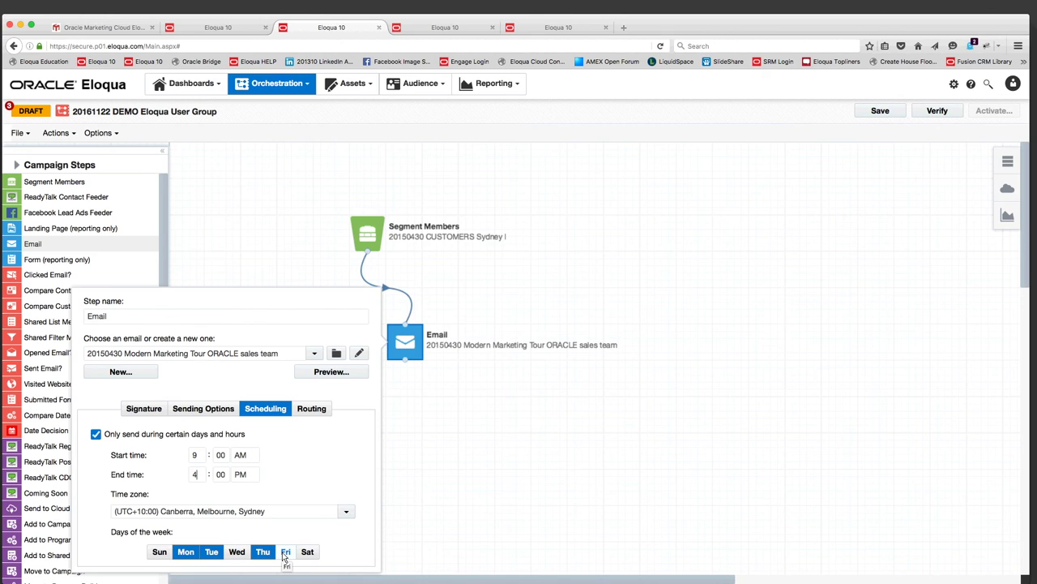
Step: Review the dynamic signature rules available for the Email step and close its settings
{"action": "left_click", "coordinate": [150, 413]}
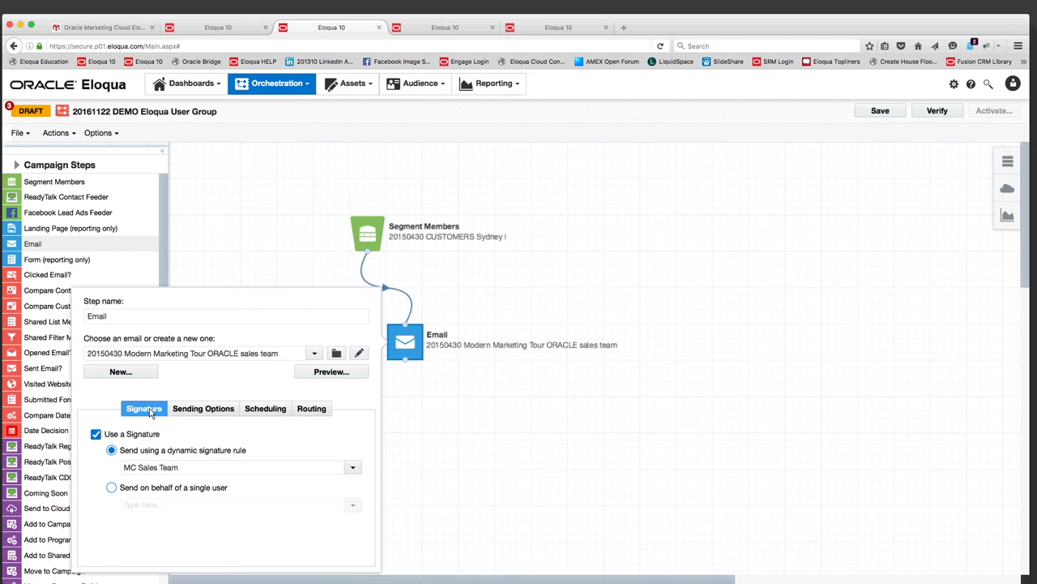
{"action": "left_click", "coordinate": [353, 469]}
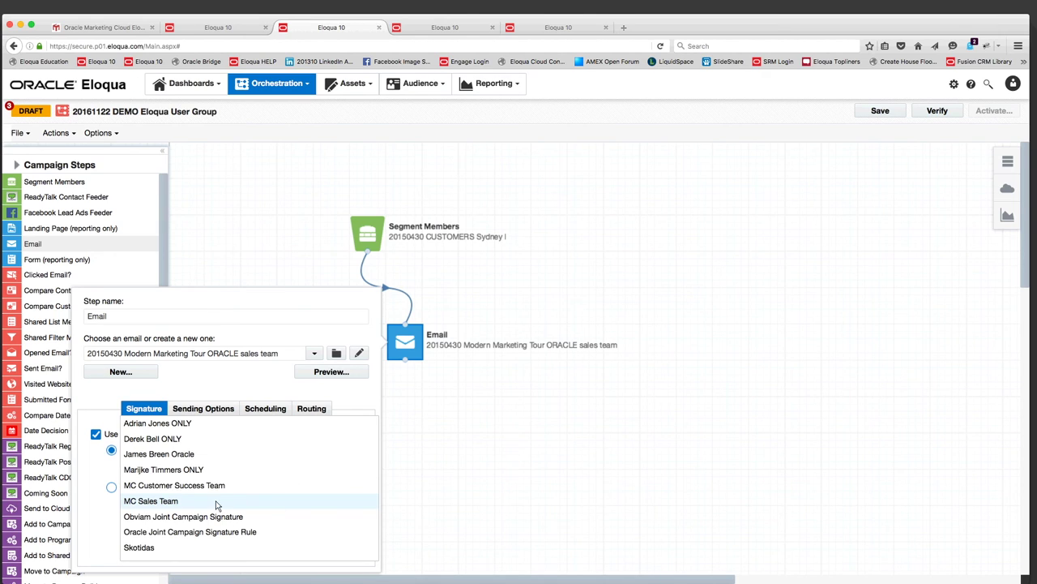
{"action": "left_click", "coordinate": [96, 464]}
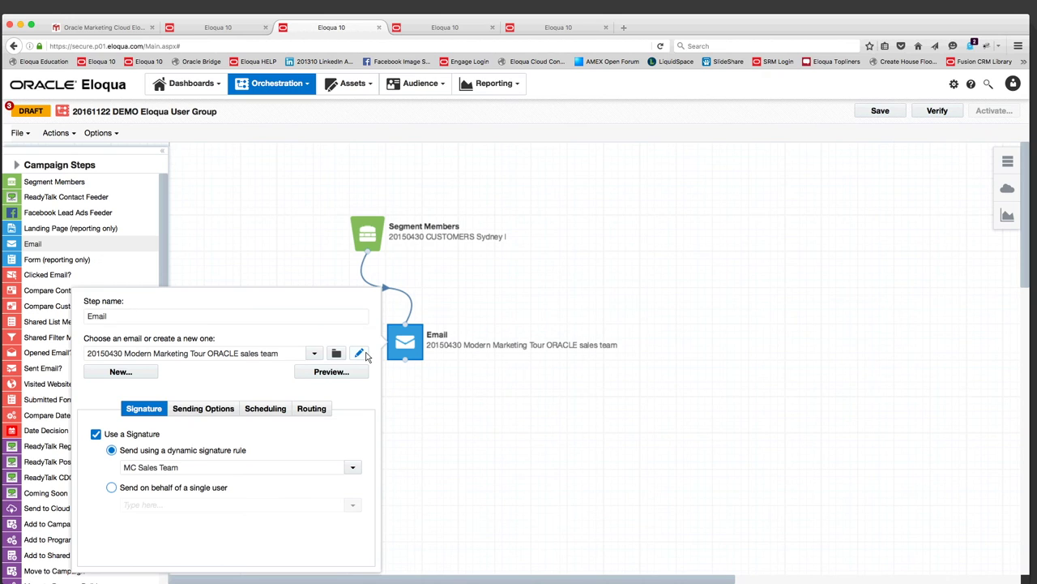
{"action": "left_click", "coordinate": [262, 253]}
Step: Place Compare Date decision steps beside the email flow and set the lower one to evaluate dates after 11/23/2016
{"action": "left_click_drag", "start_coordinate": [49, 416], "coordinate": [584, 243]}
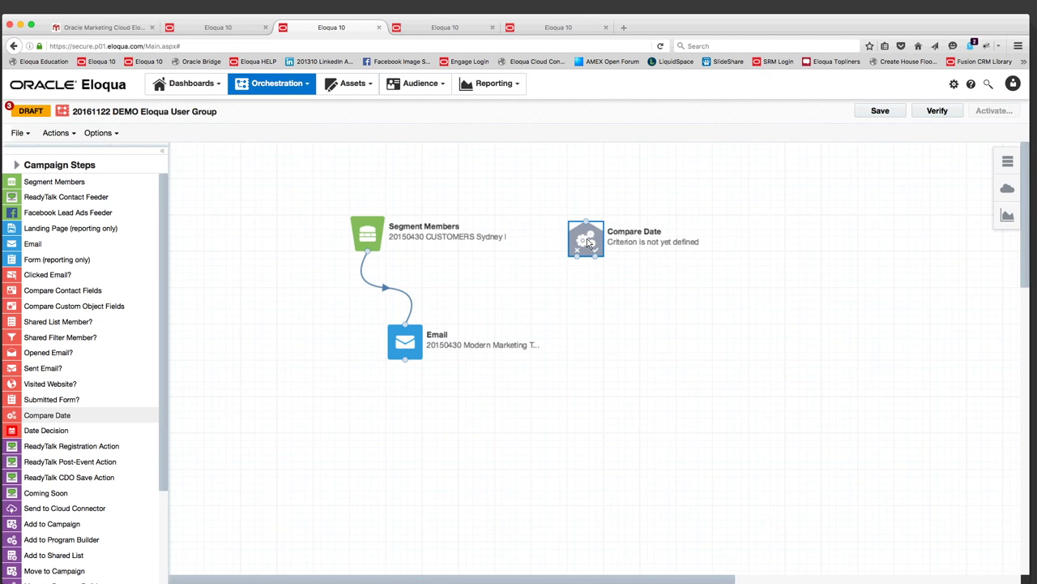
{"action": "double_click", "coordinate": [587, 239]}
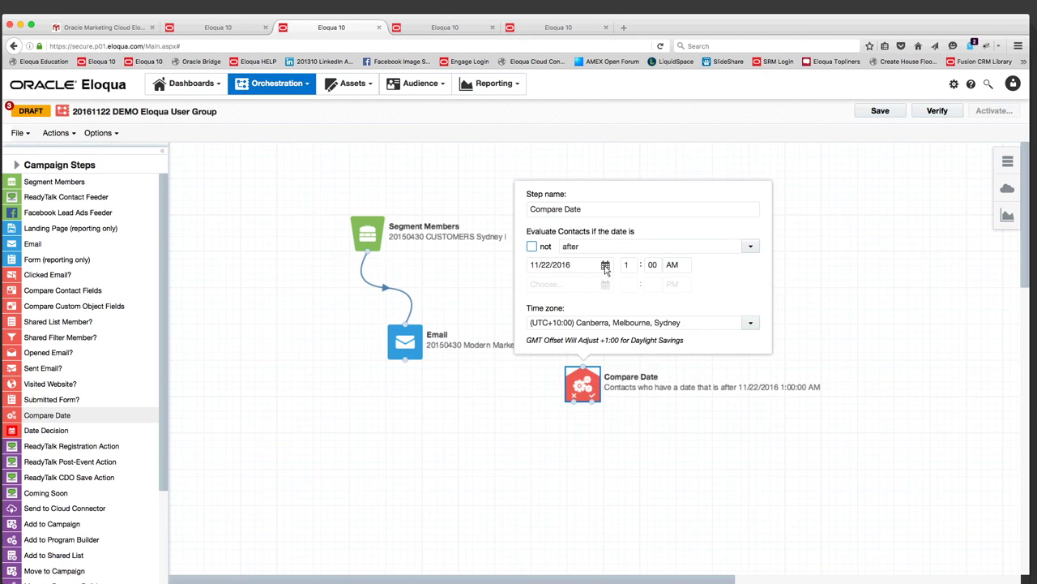
{"action": "left_click", "coordinate": [605, 268]}
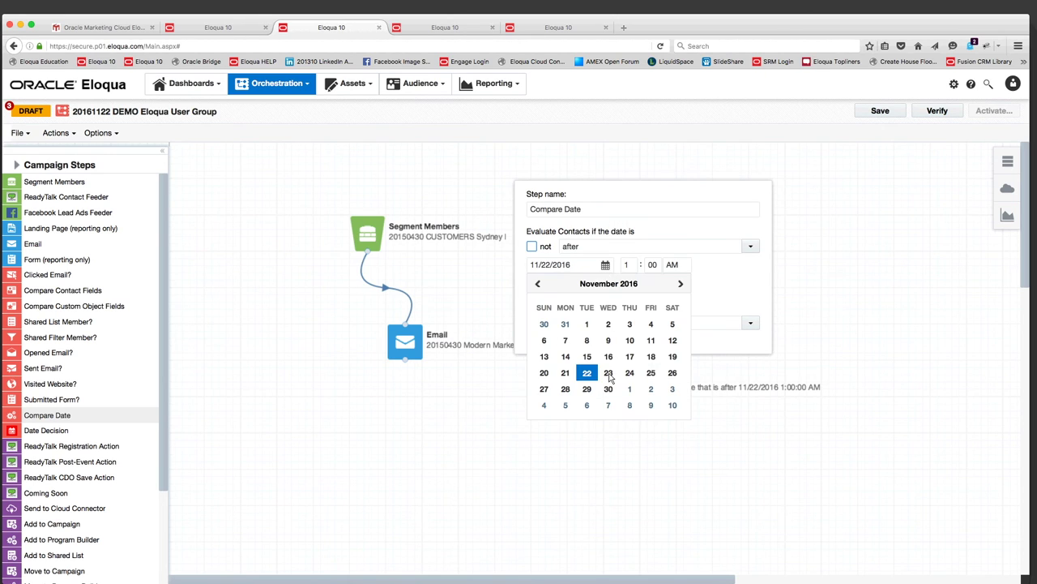
{"action": "left_click", "coordinate": [612, 375]}
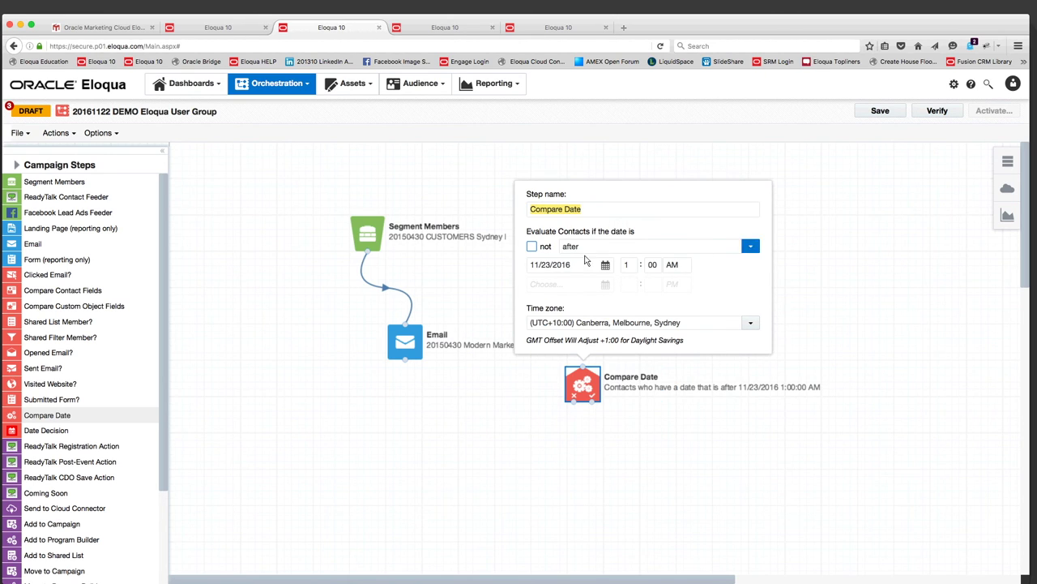
Step: Switch the lower Compare Date criterion to between, with 11/23/2016 as the end date
{"action": "left_click", "coordinate": [750, 246]}
{"action": "left_click", "coordinate": [580, 342]}
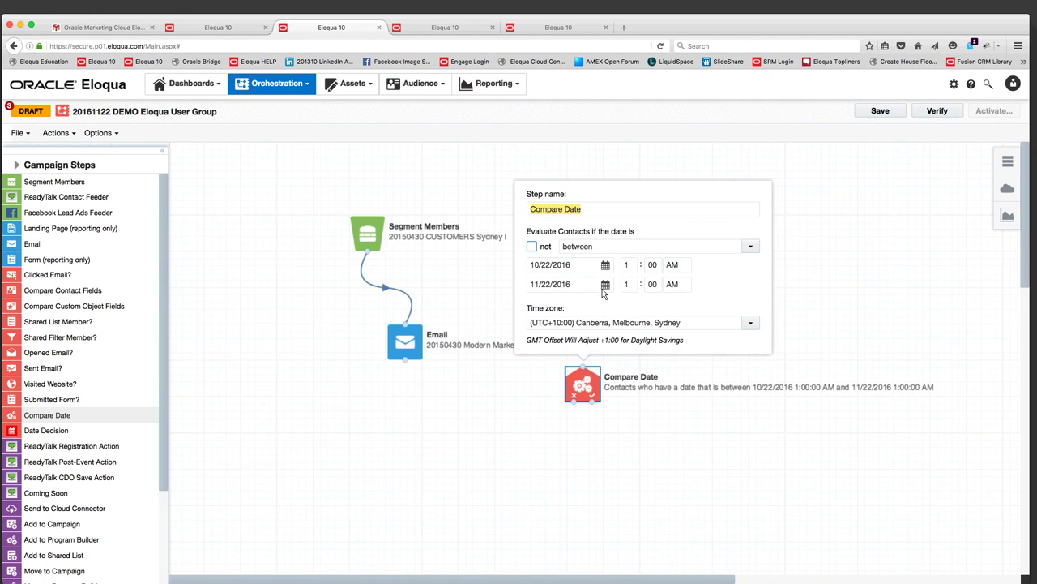
{"action": "left_click", "coordinate": [605, 284]}
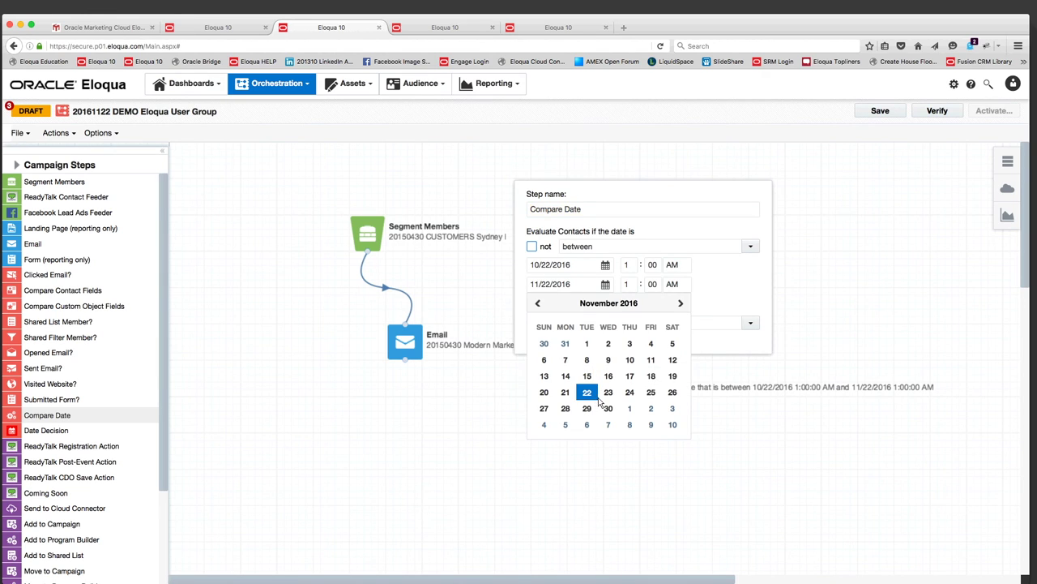
{"action": "left_click", "coordinate": [609, 392]}
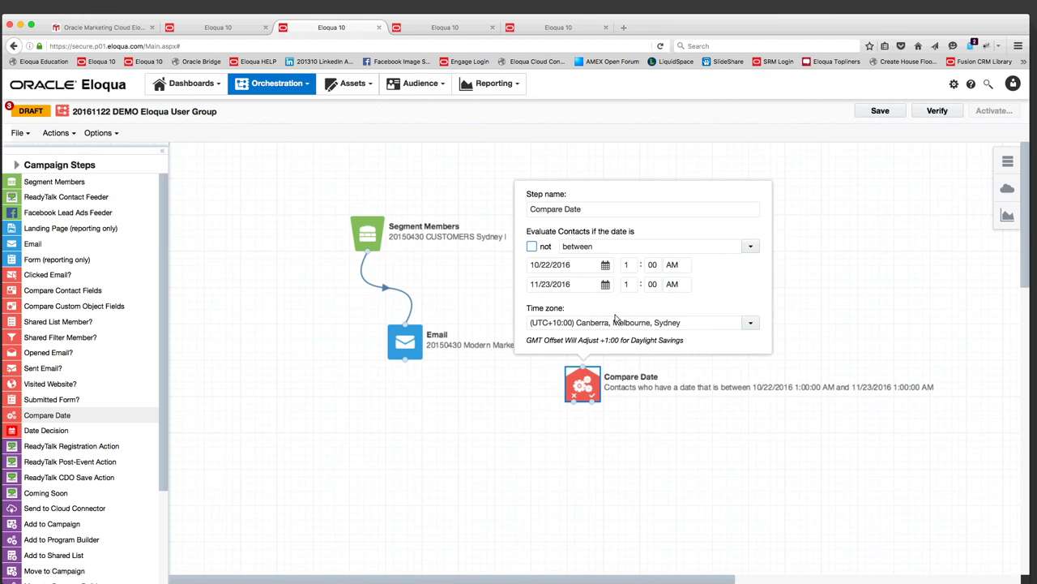
{"action": "left_click", "coordinate": [605, 266]}
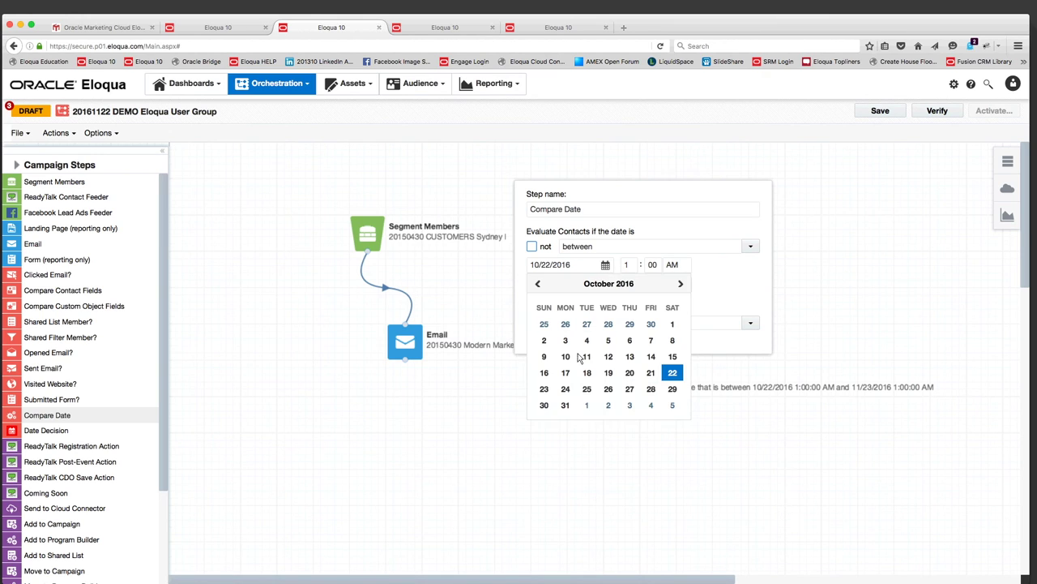
{"action": "left_click", "coordinate": [714, 276]}
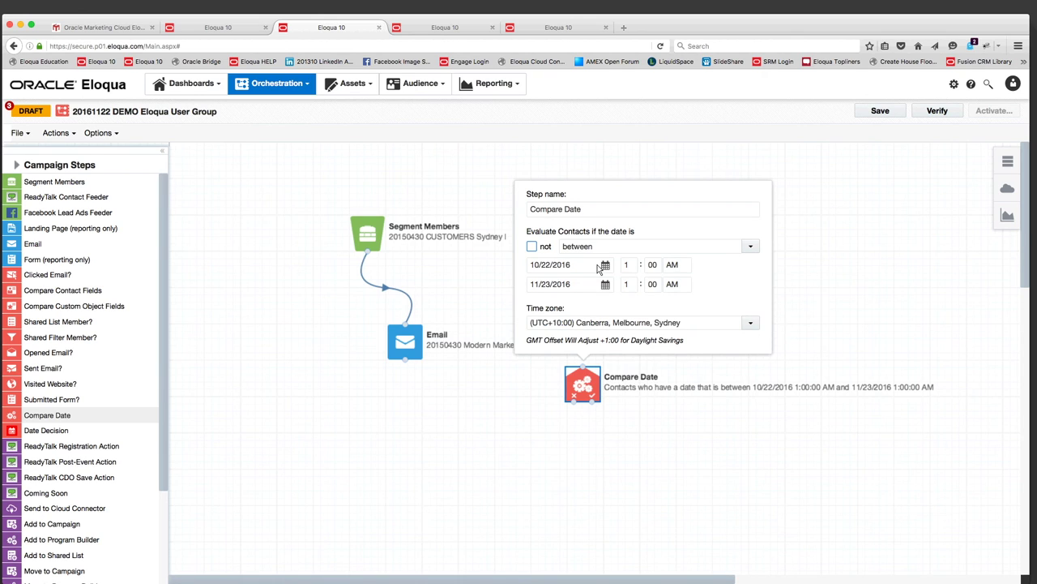
Step: Set the lower Compare Date step's operator to before and close its settings
{"action": "left_click", "coordinate": [750, 246]}
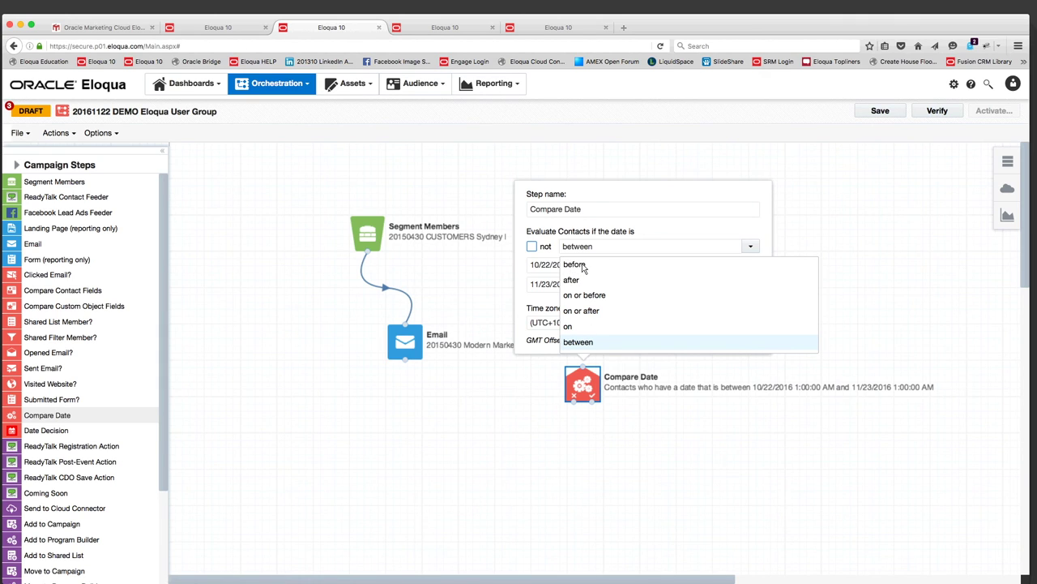
{"action": "left_click", "coordinate": [572, 265]}
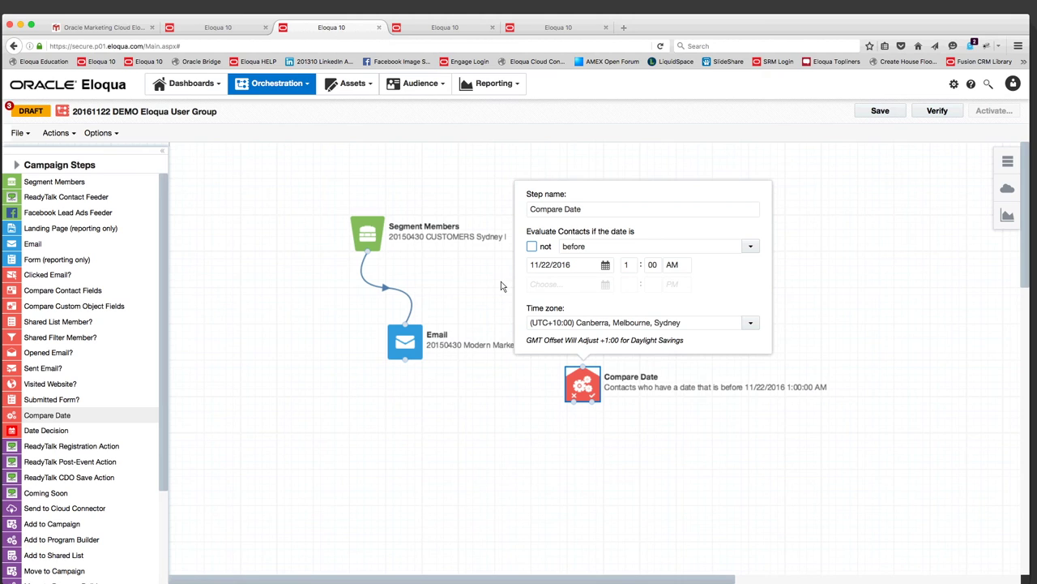
{"action": "left_click", "coordinate": [465, 288]}
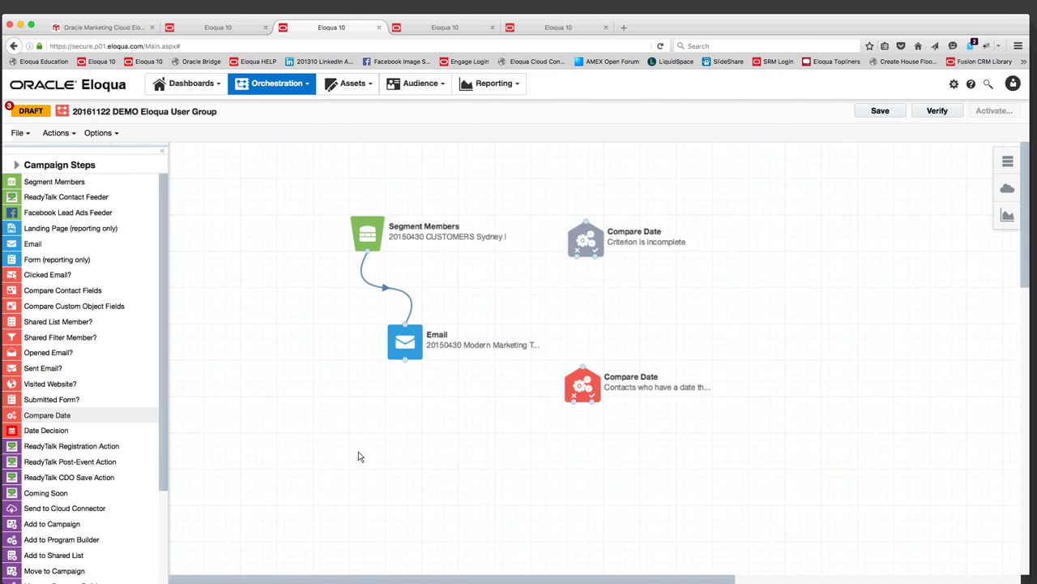
Step: Add a Compare Contact Fields decision step below the Email step and evaluate the State - AU (C) field
{"action": "left_click_drag", "start_coordinate": [77, 296], "coordinate": [405, 427]}
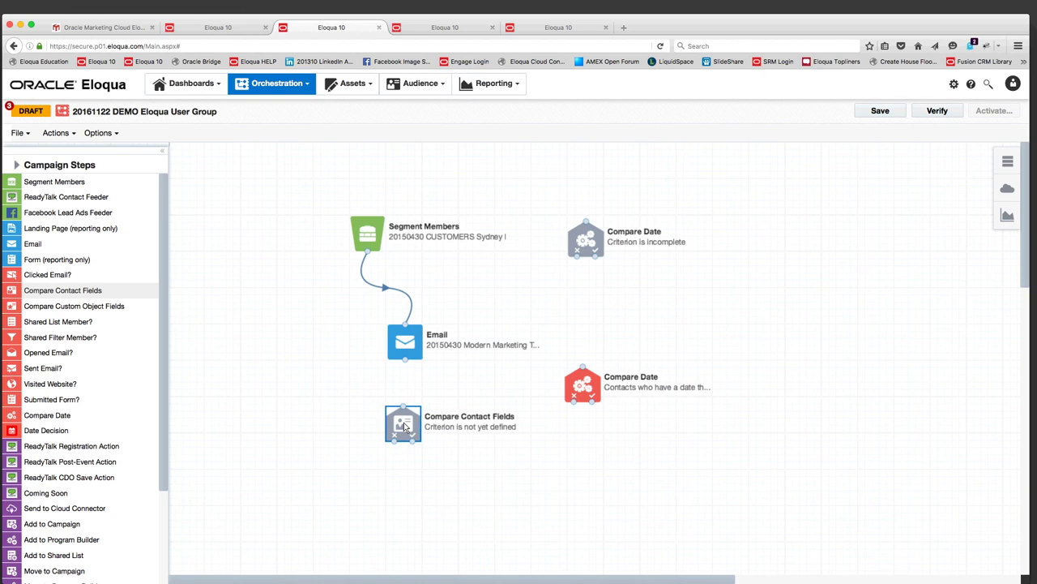
{"action": "double_click", "coordinate": [418, 427]}
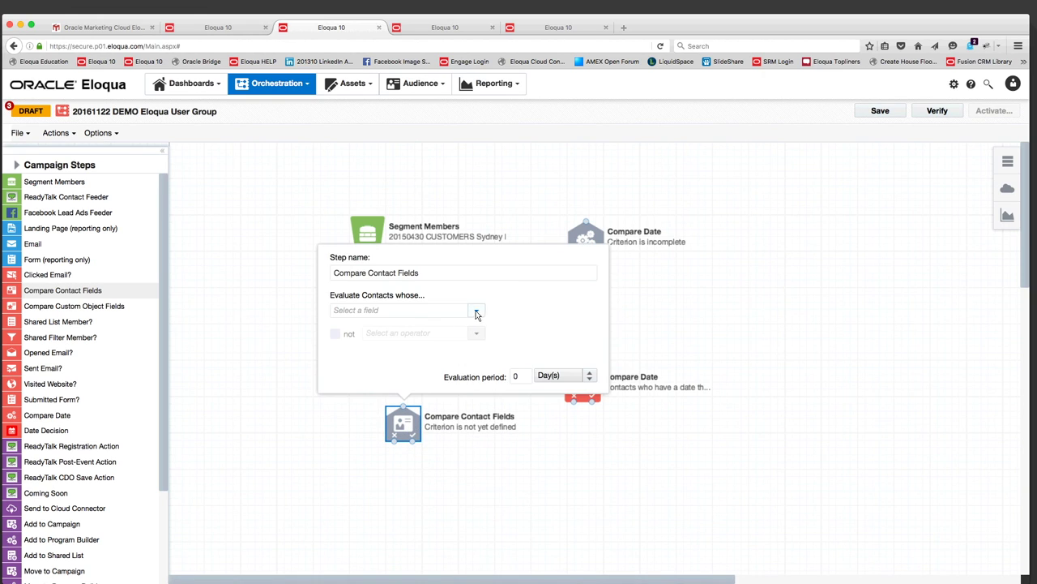
{"action": "left_click", "coordinate": [476, 310]}
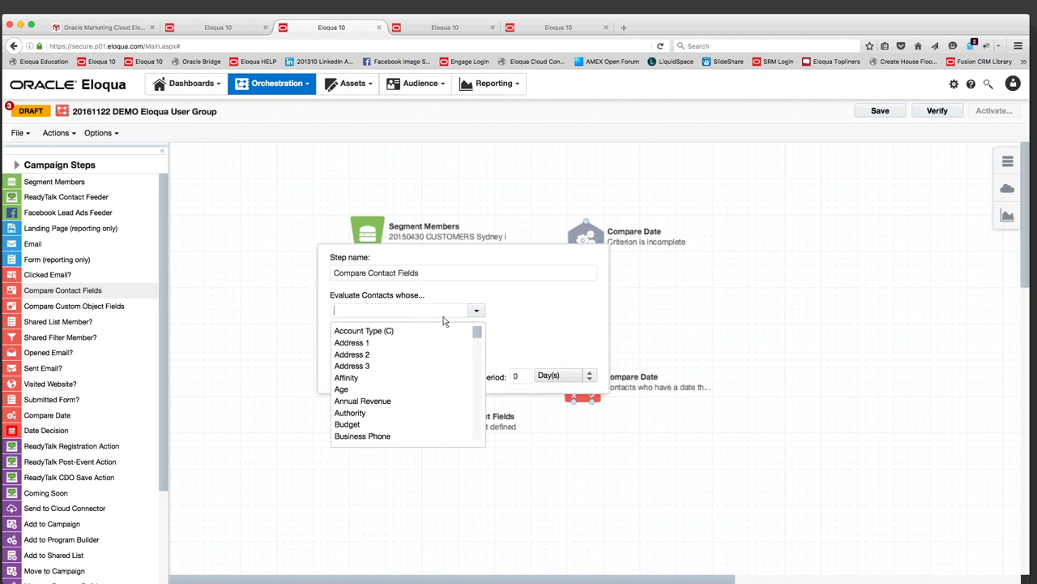
{"action": "left_click", "coordinate": [364, 315]}
{"action": "type", "text": "Stt"}
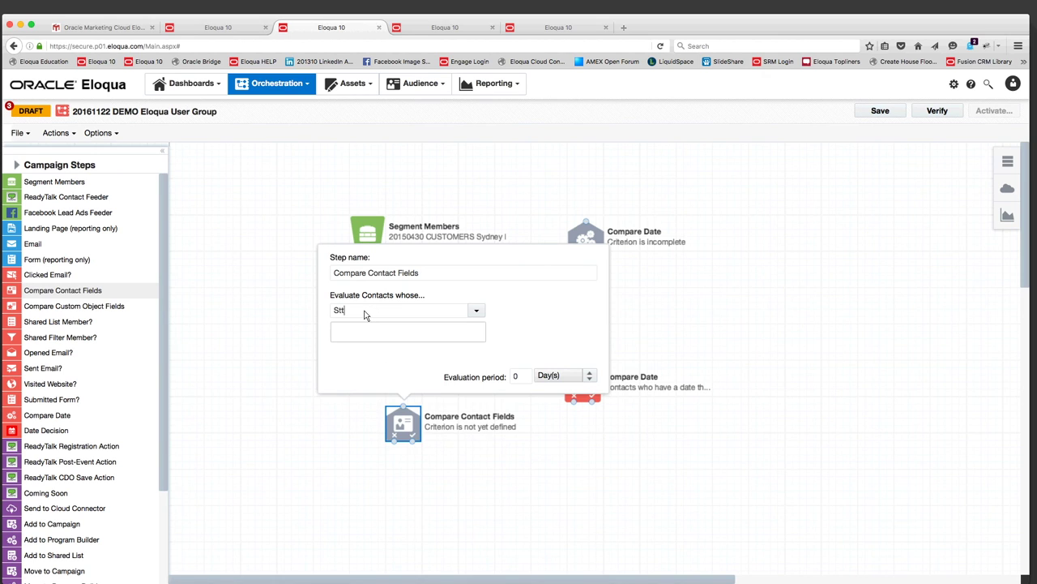
{"action": "key", "text": "BackSpace"}
{"action": "type", "text": "at"}
{"action": "left_click", "coordinate": [365, 378]}
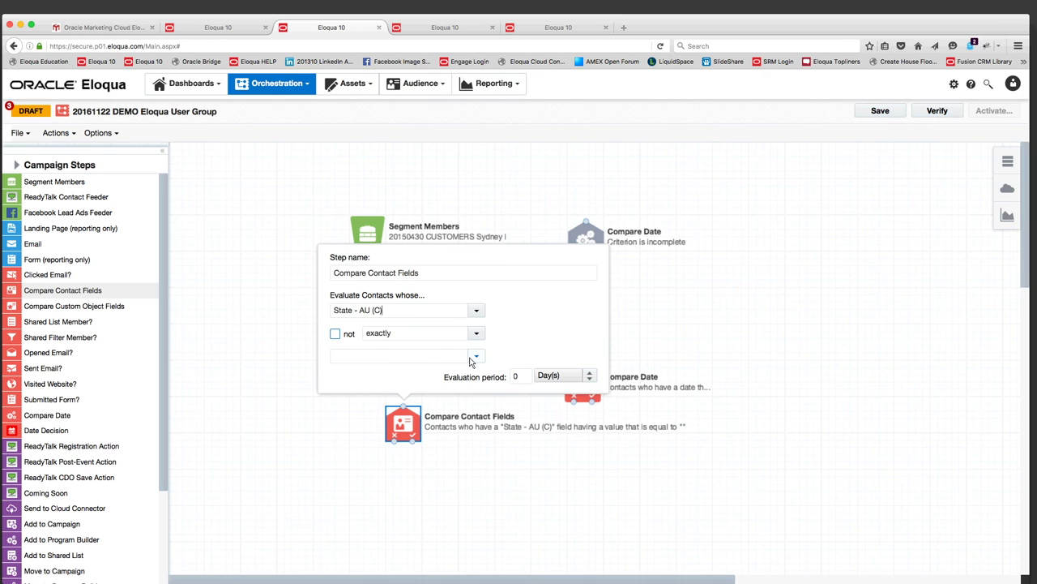
Step: Set SA as the value to match in the Compare Contact Fields step and close its settings
{"action": "left_click", "coordinate": [477, 357]}
{"action": "scroll", "coordinate": [366, 445], "scroll_direction": "down", "scroll_amount": 1}
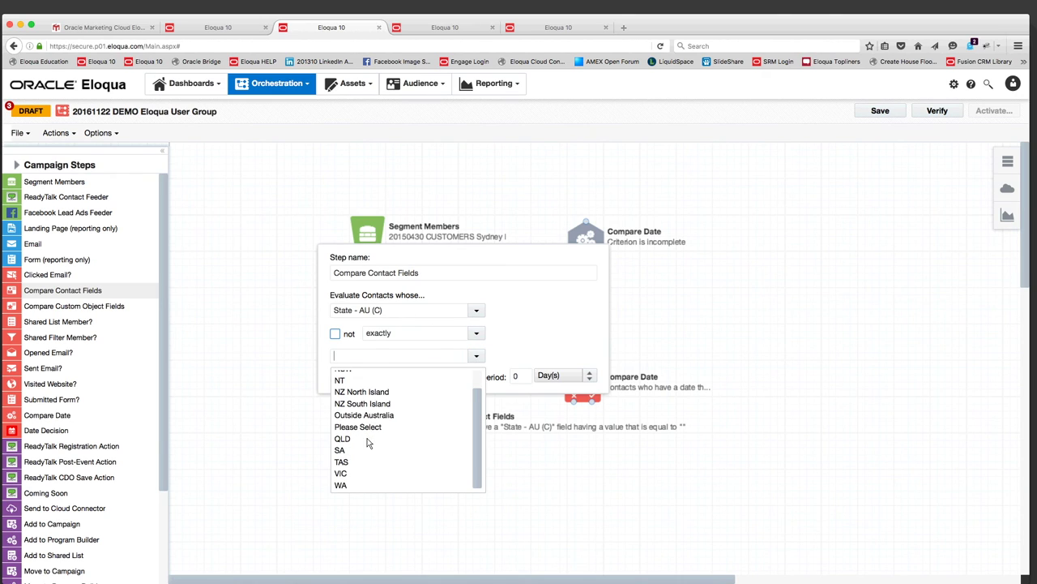
{"action": "left_click", "coordinate": [347, 450]}
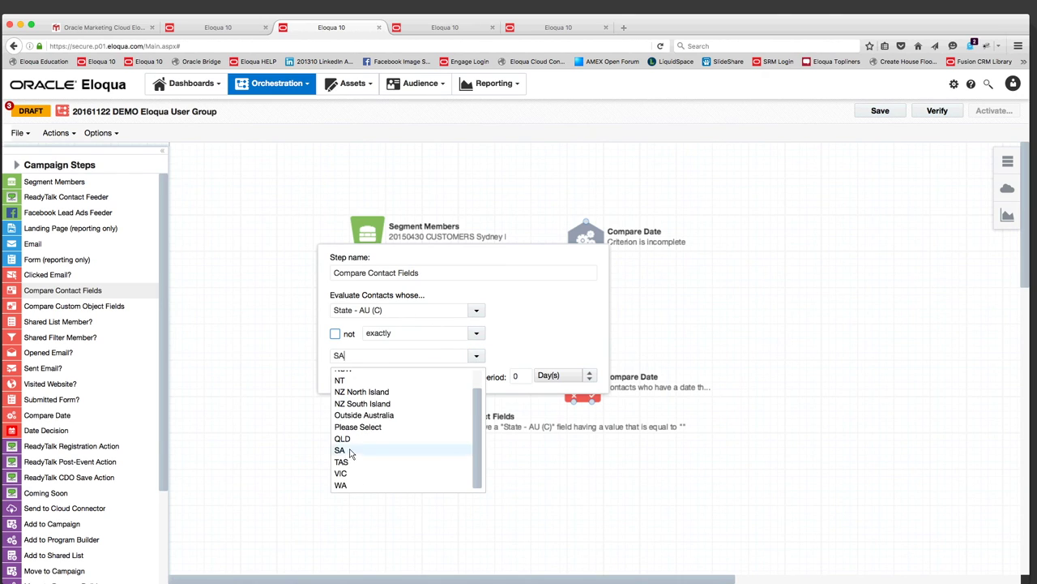
{"action": "left_click", "coordinate": [509, 377]}
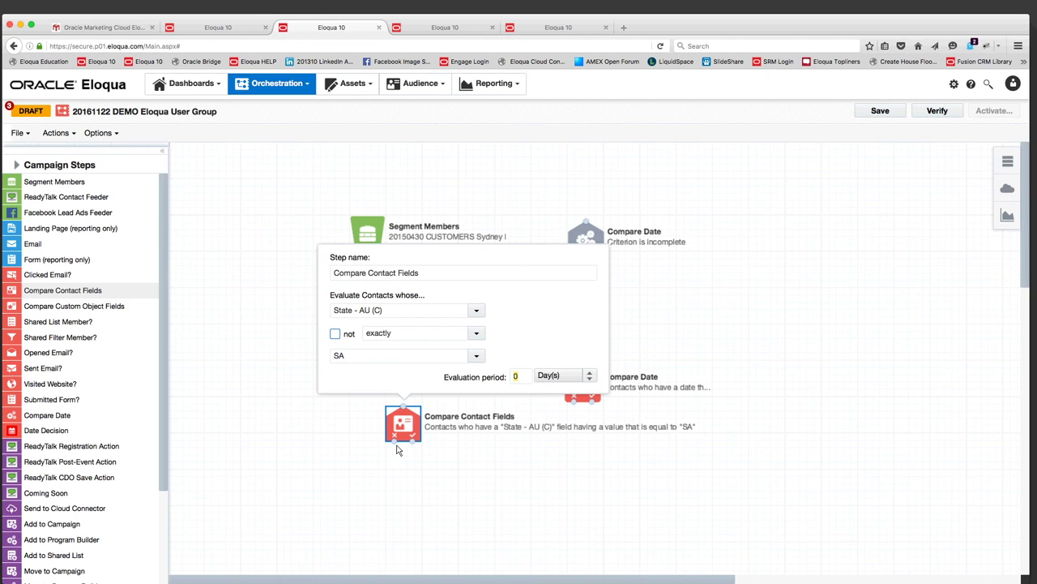
{"action": "left_click", "coordinate": [283, 415]}
Step: Add a Contact Washing Machine action step beside the Compare Date steps and open its cloud action configuration
{"action": "scroll", "coordinate": [169, 381], "scroll_direction": "down", "scroll_amount": 4}
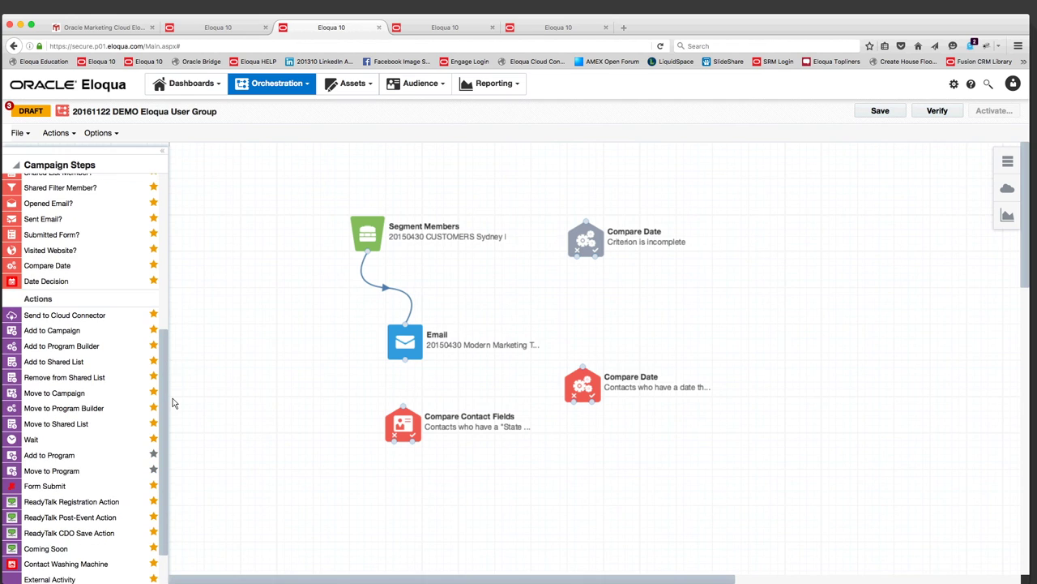
{"action": "left_click_drag", "start_coordinate": [138, 513], "coordinate": [727, 298]}
{"action": "double_click", "coordinate": [727, 298]}
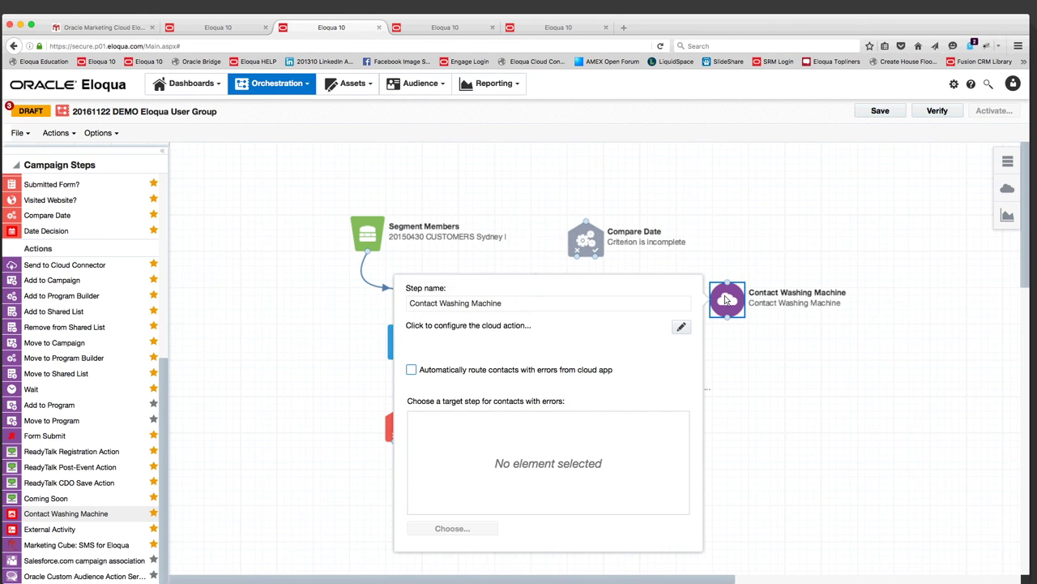
{"action": "left_click", "coordinate": [681, 327]}
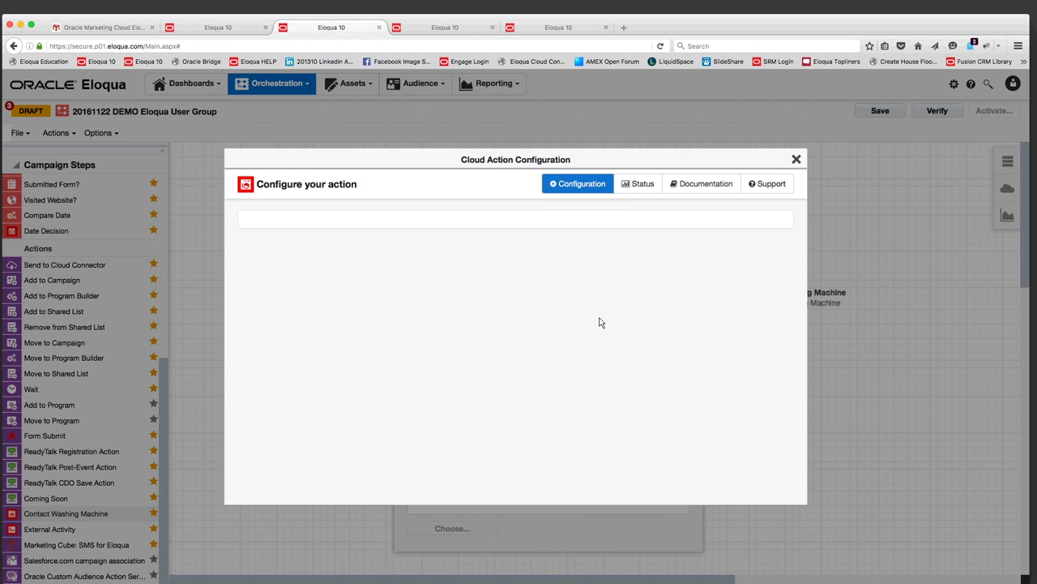
{"action": "scroll", "coordinate": [377, 282], "scroll_direction": "down", "scroll_amount": 1}
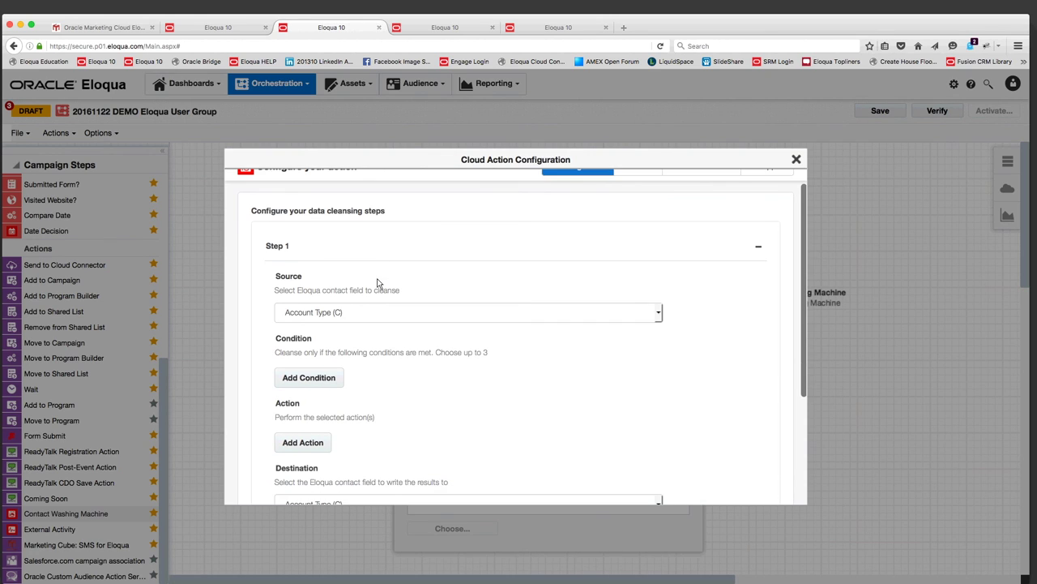
{"action": "scroll", "coordinate": [377, 283], "scroll_direction": "down", "scroll_amount": 1}
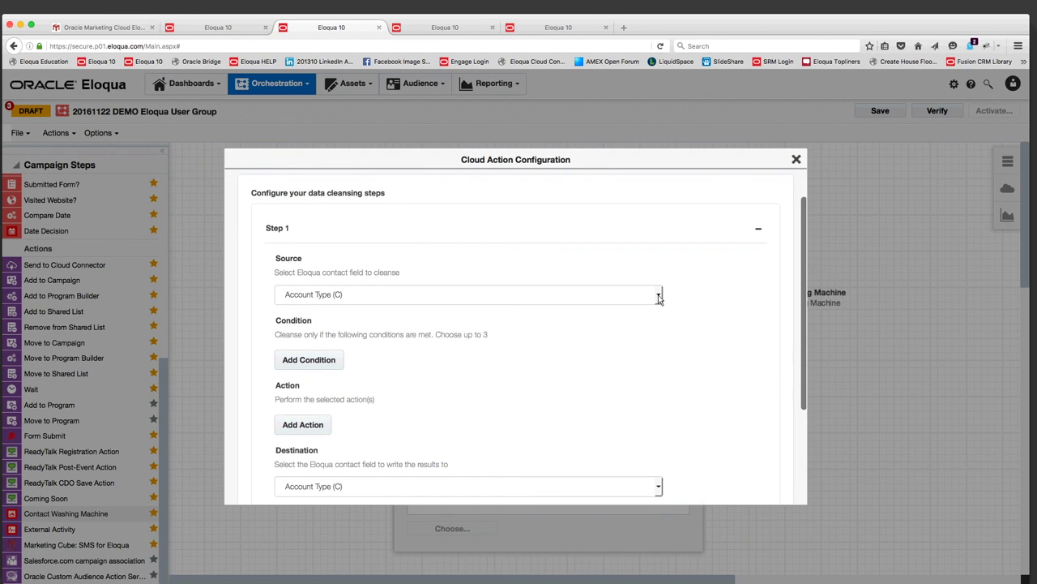
Step: Set First Name as the source contact field for cleansing Step 1
{"action": "left_click", "coordinate": [490, 295]}
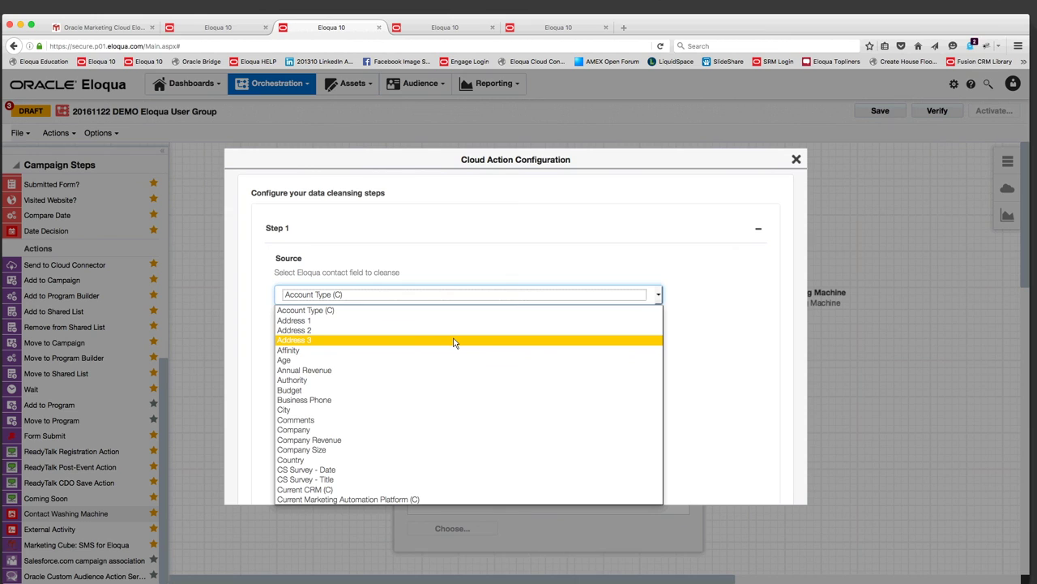
{"action": "type", "text": "fi"}
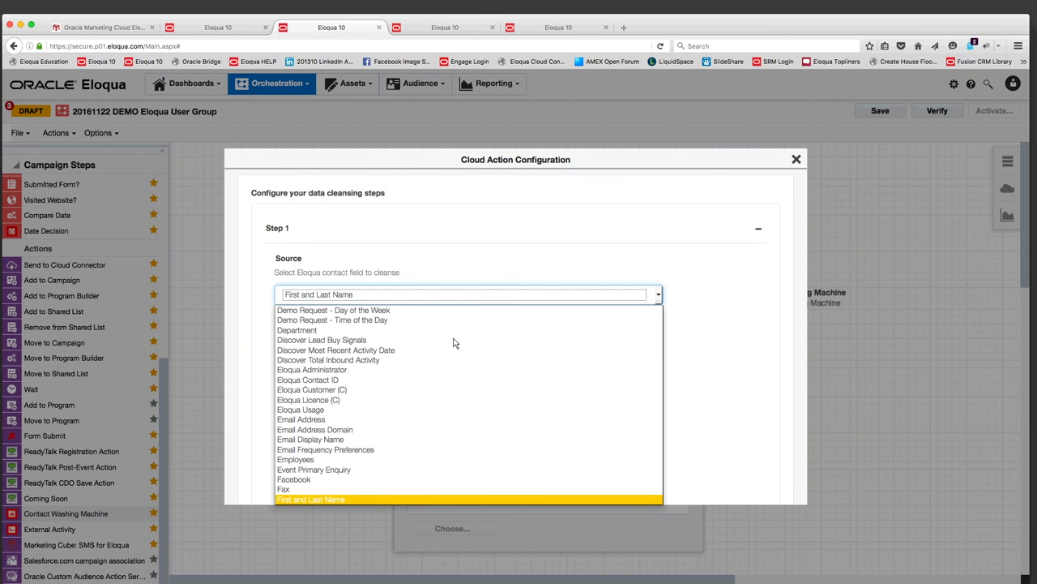
{"action": "key", "text": "Down"}
{"action": "key", "text": "Return"}
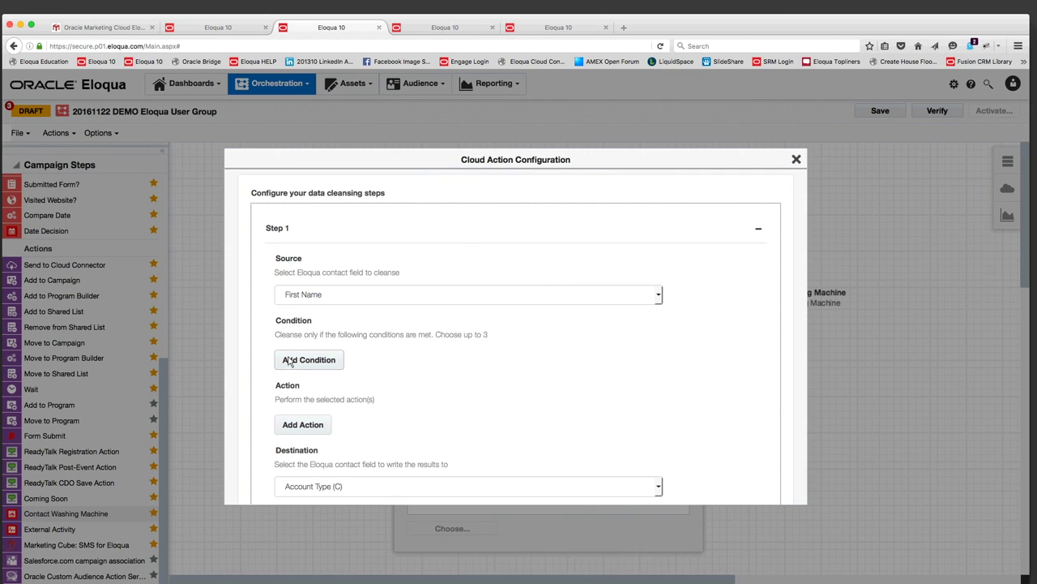
Step: Add a Propercase action to cleansing Step 1
{"action": "left_click", "coordinate": [296, 422]}
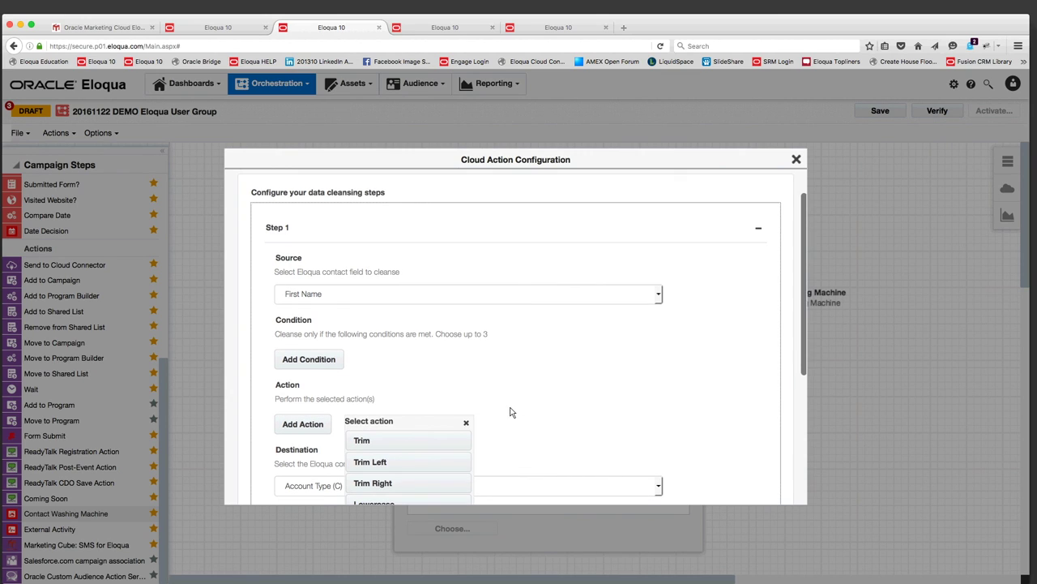
{"action": "scroll", "coordinate": [511, 413], "scroll_direction": "down", "scroll_amount": 1}
{"action": "scroll", "coordinate": [510, 413], "scroll_direction": "down", "scroll_amount": 2}
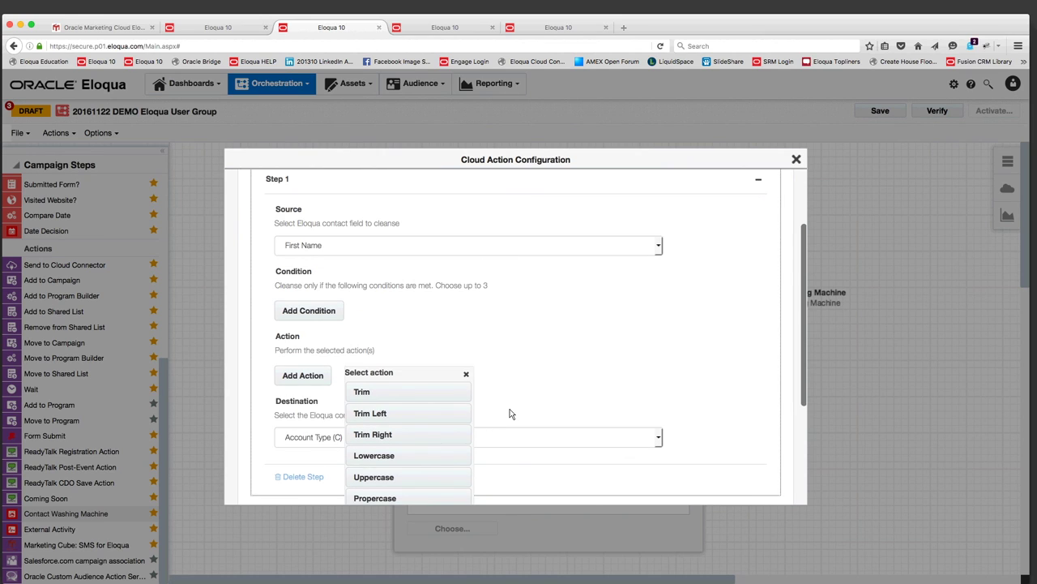
{"action": "scroll", "coordinate": [511, 413], "scroll_direction": "down", "scroll_amount": 5}
{"action": "scroll", "coordinate": [511, 413], "scroll_direction": "down", "scroll_amount": 1}
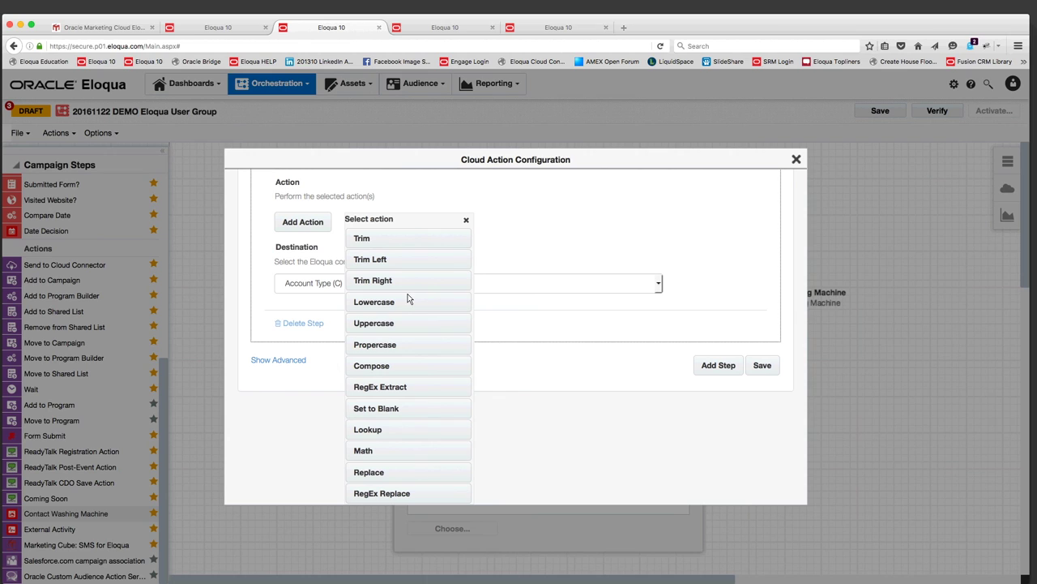
{"action": "left_click", "coordinate": [381, 344]}
Step: Set First Name as the destination contact field for the results of cleansing Step 1
{"action": "scroll", "coordinate": [736, 265], "scroll_direction": "up", "scroll_amount": 1}
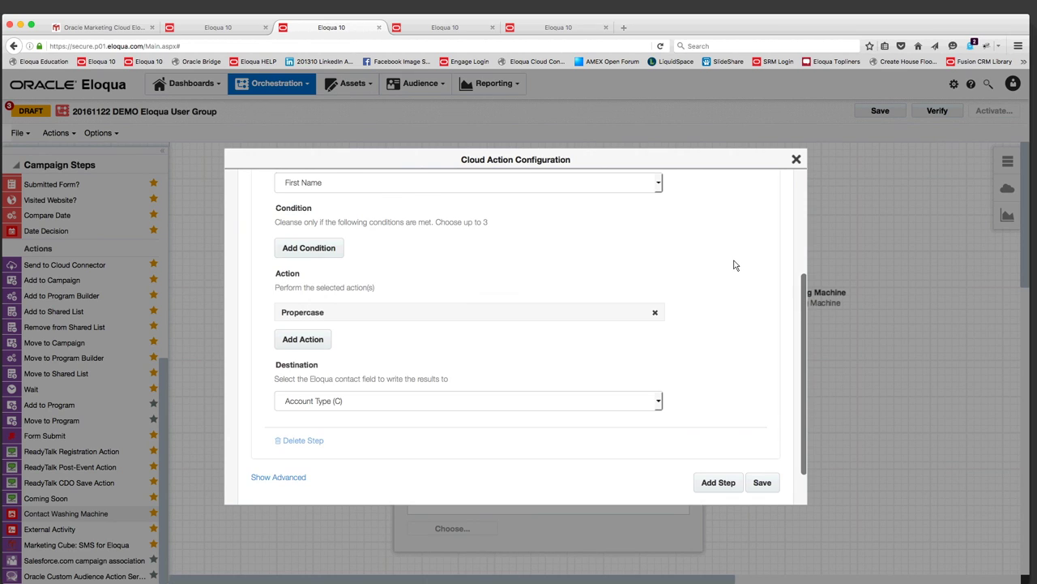
{"action": "scroll", "coordinate": [735, 265], "scroll_direction": "up", "scroll_amount": 1}
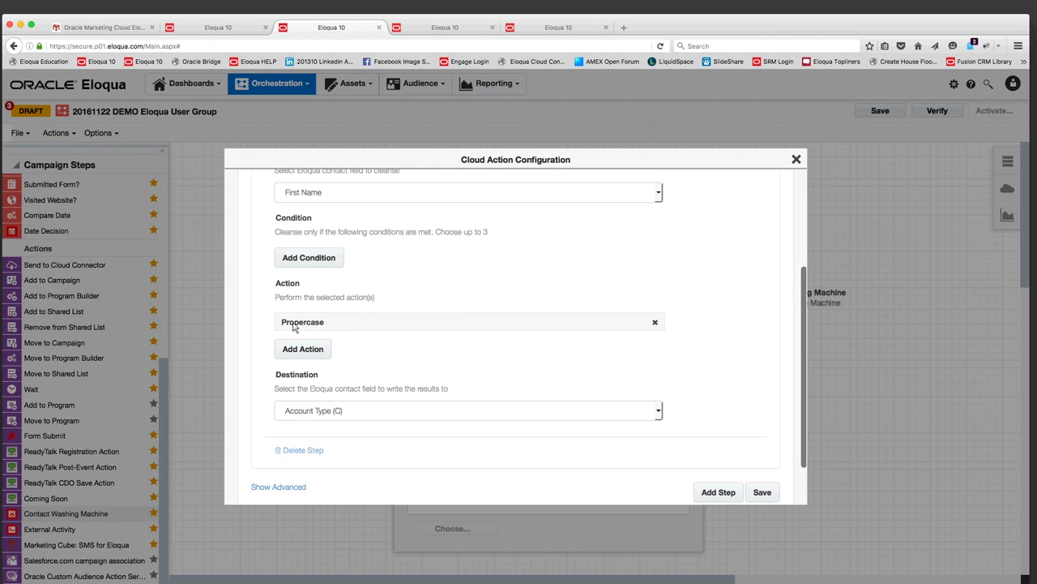
{"action": "left_click", "coordinate": [350, 411]}
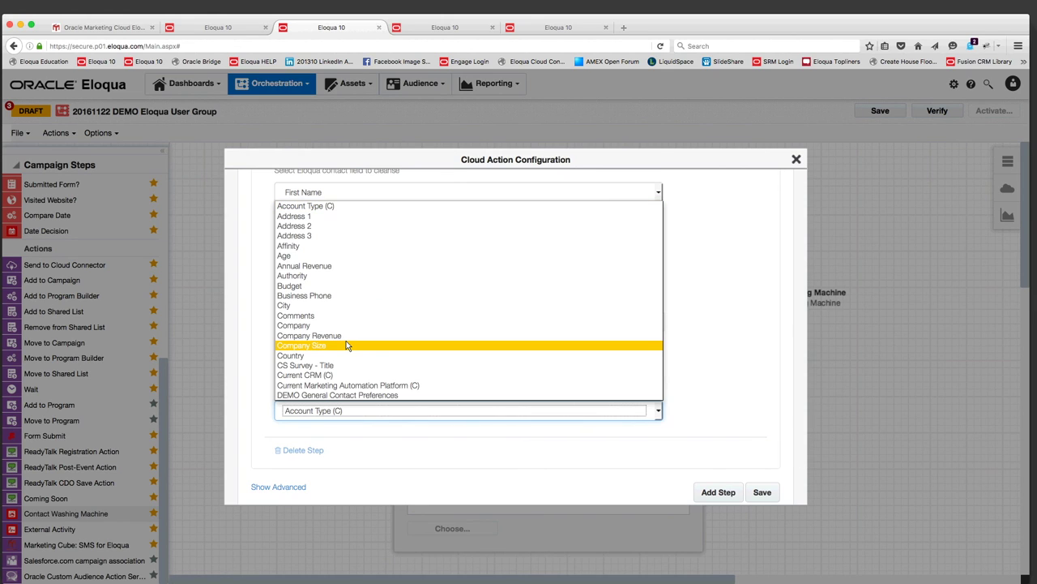
{"action": "type", "text": "fi"}
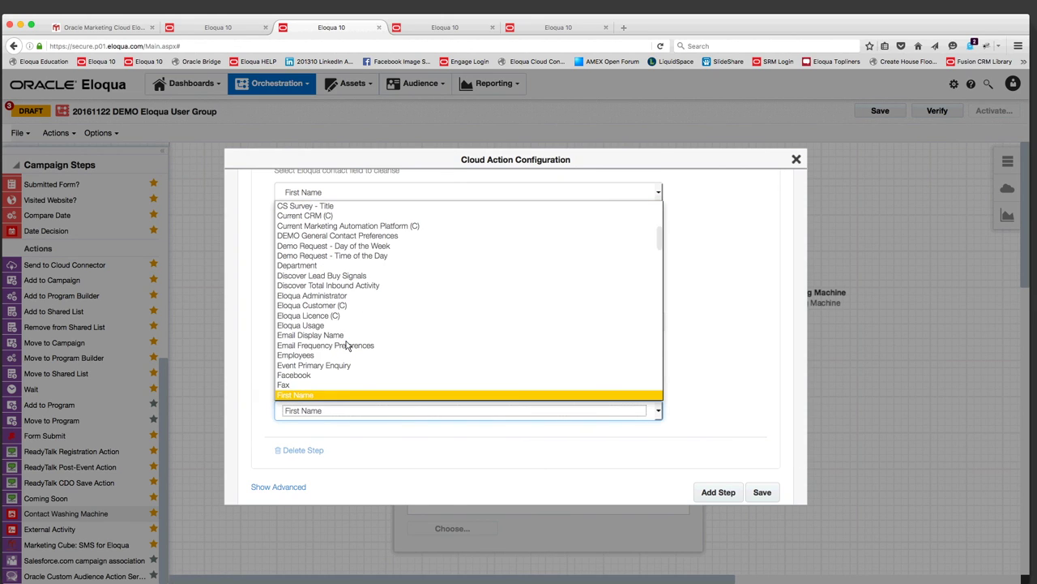
{"action": "left_click", "coordinate": [367, 347]}
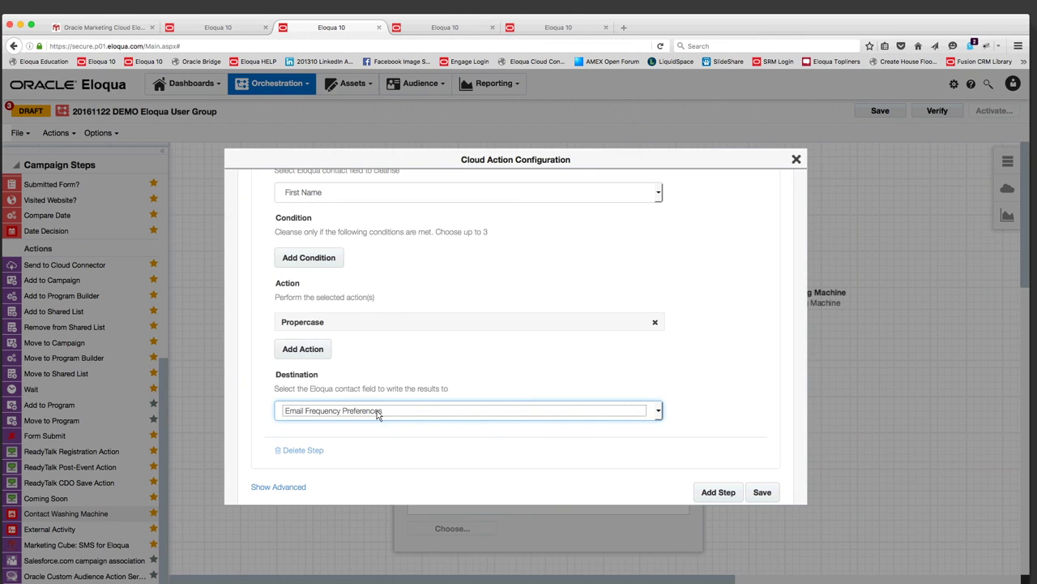
{"action": "left_click", "coordinate": [377, 412]}
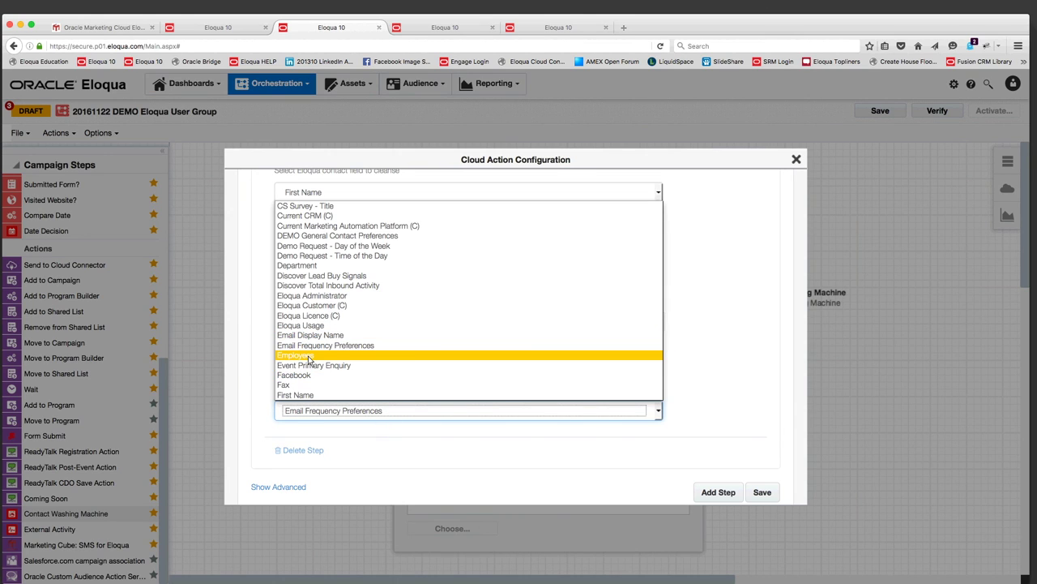
{"action": "scroll", "coordinate": [309, 359], "scroll_direction": "down", "scroll_amount": 1}
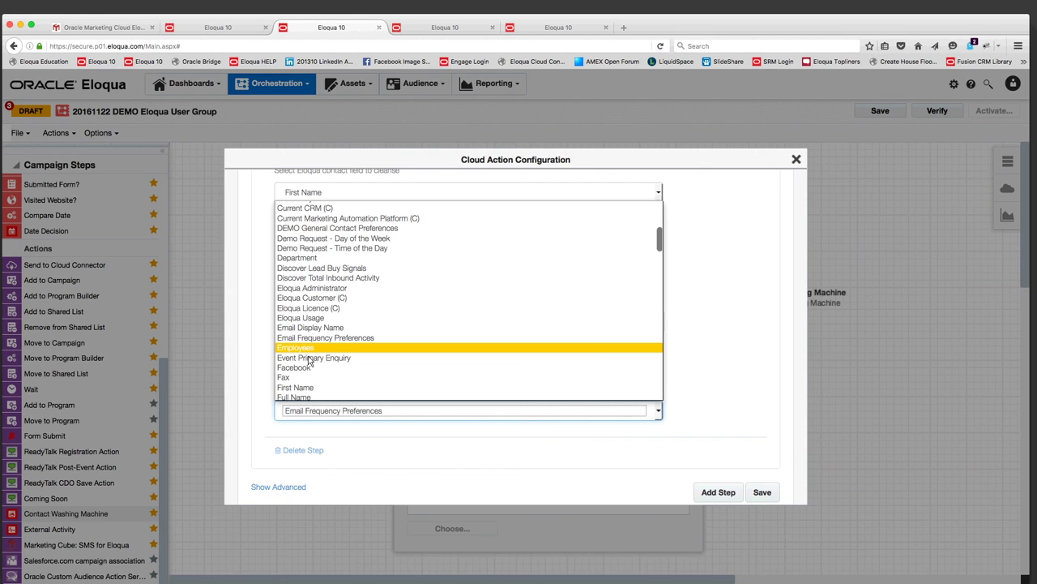
{"action": "left_click", "coordinate": [304, 387]}
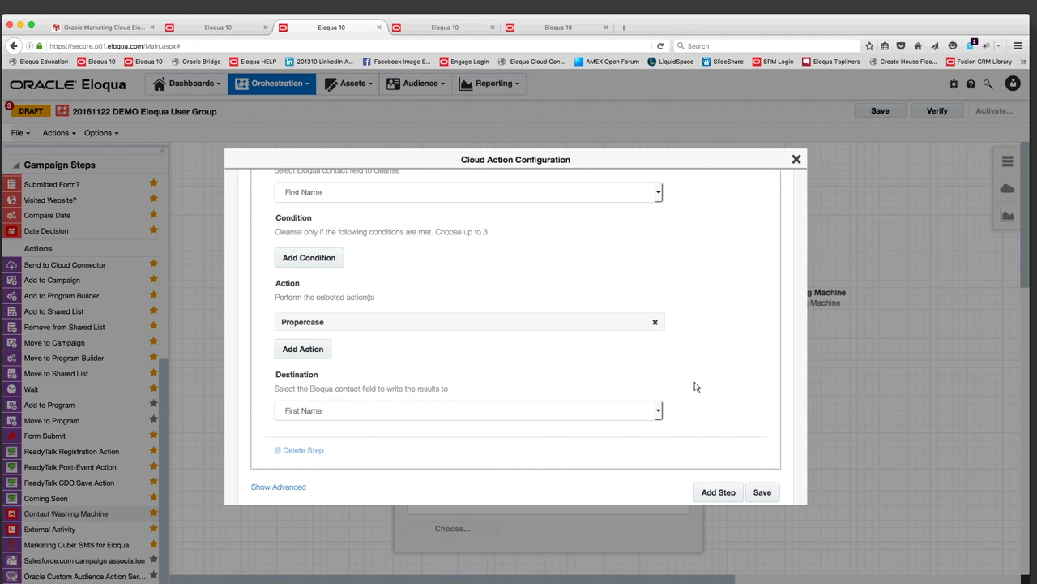
Step: Review the settings of cleansing Step 1 and close the cloud action configuration
{"action": "scroll", "coordinate": [694, 387], "scroll_direction": "up", "scroll_amount": 2}
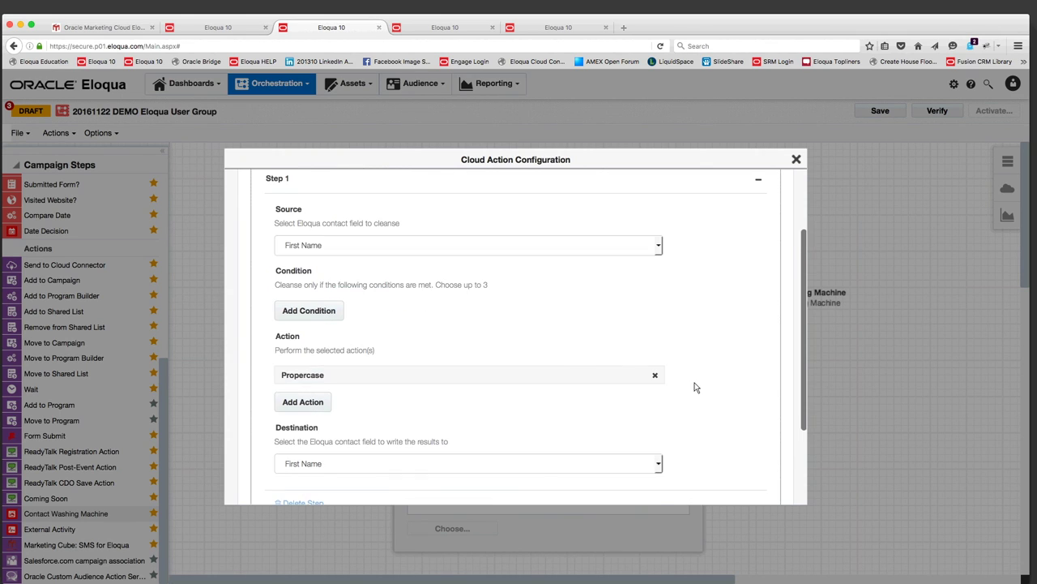
{"action": "scroll", "coordinate": [735, 365], "scroll_direction": "down", "scroll_amount": 3}
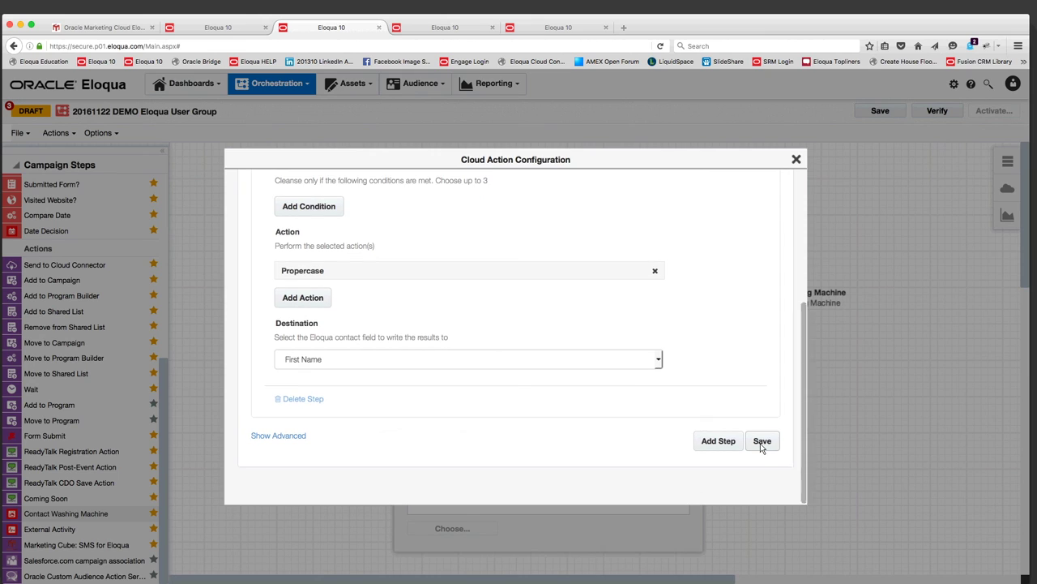
{"action": "scroll", "coordinate": [760, 447], "scroll_direction": "up", "scroll_amount": 1}
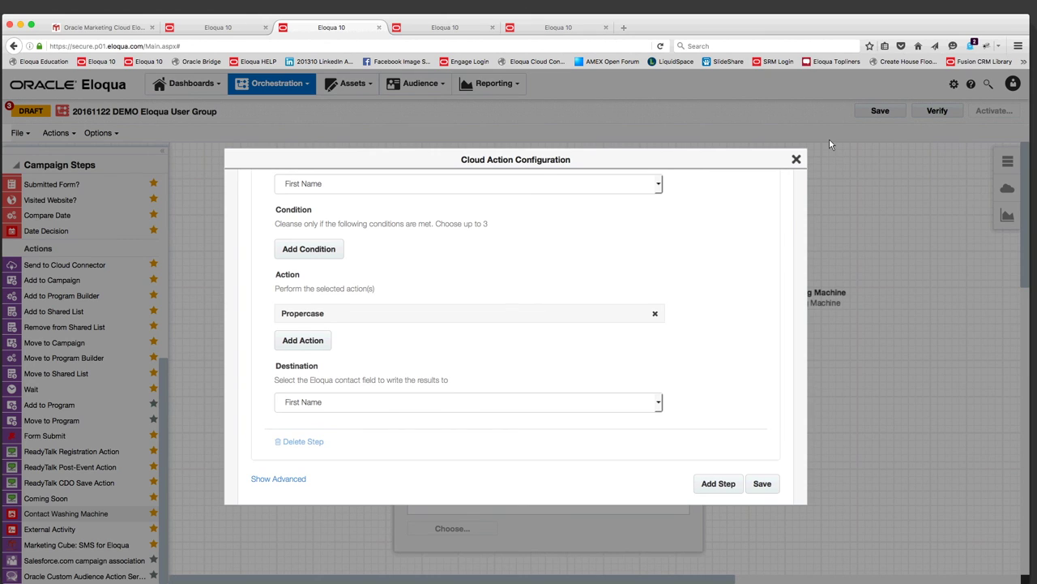
{"action": "scroll", "coordinate": [787, 218], "scroll_direction": "down", "scroll_amount": 1}
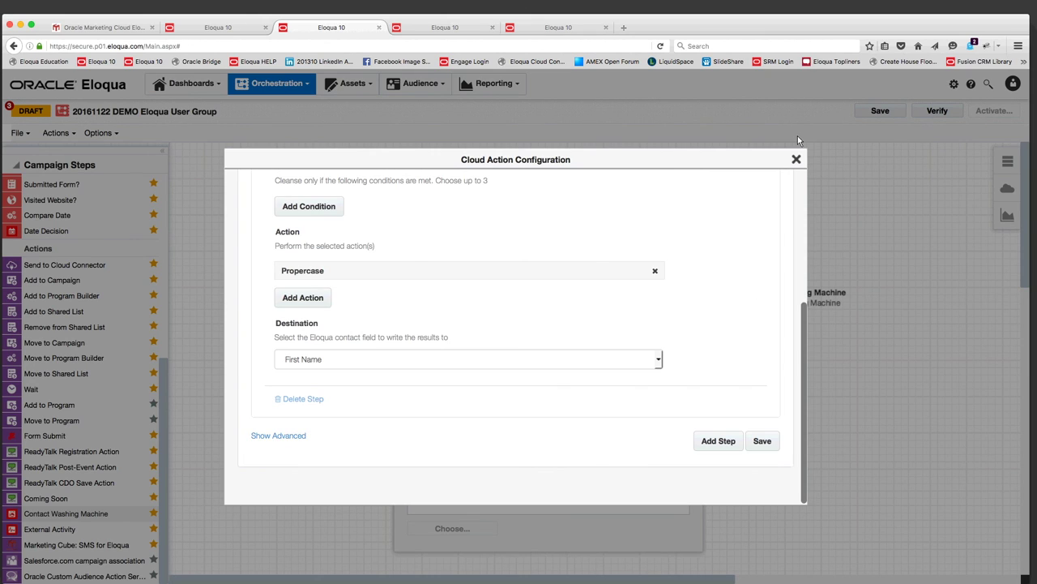
{"action": "scroll", "coordinate": [795, 166], "scroll_direction": "up", "scroll_amount": 5}
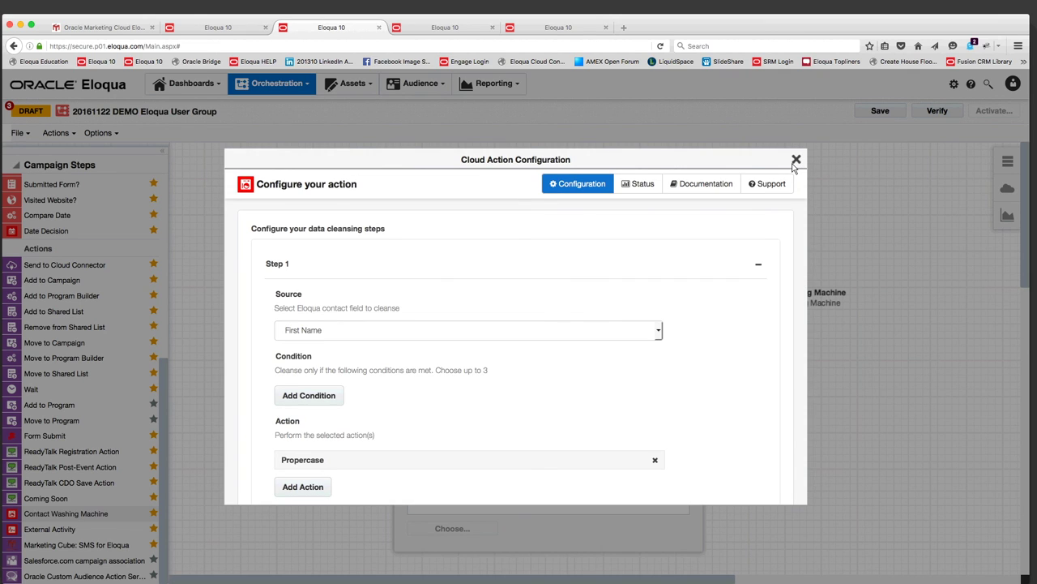
{"action": "left_click", "coordinate": [796, 161]}
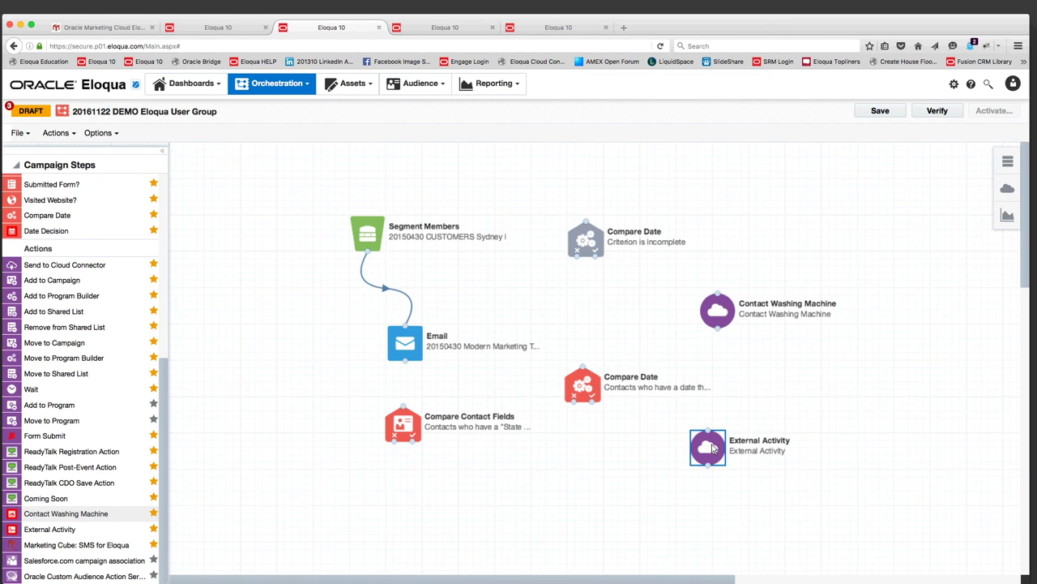
Step: Route Segment Members through Contact Washing Machine to the Email step and arrange the three steps in a descending diagonal
{"action": "mouse_move", "coordinate": [368, 251]}
{"action": "left_mouse_down"}
{"action": "mouse_move", "coordinate": [606, 272]}
{"action": "mouse_move", "coordinate": [718, 312]}
{"action": "mouse_move", "coordinate": [405, 326]}
{"action": "left_mouse_up"}
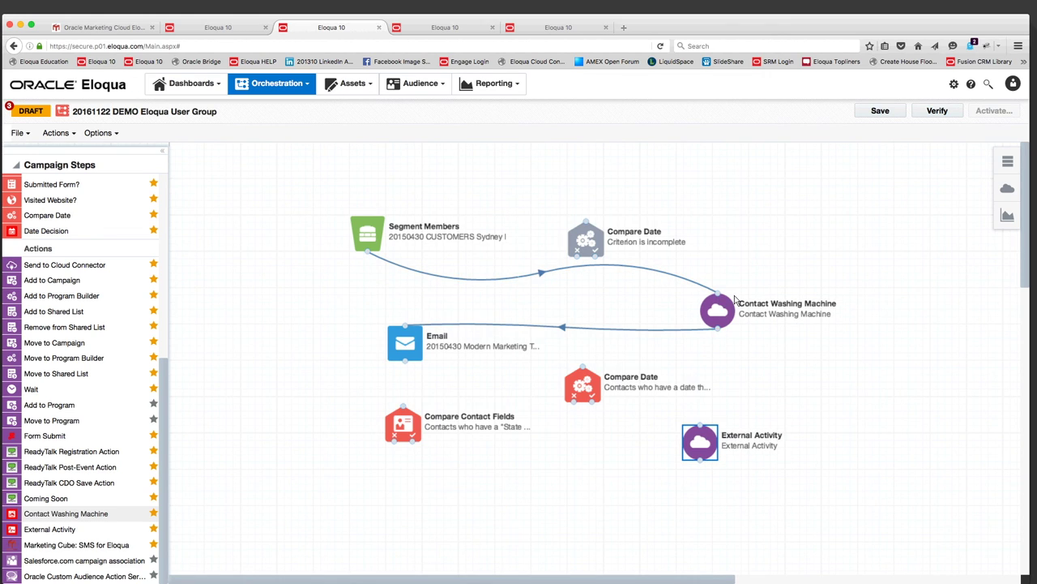
{"action": "left_click_drag", "start_coordinate": [717, 311], "coordinate": [437, 293]}
{"action": "left_click_drag", "start_coordinate": [365, 234], "coordinate": [329, 191]}
{"action": "left_click_drag", "start_coordinate": [419, 284], "coordinate": [376, 239]}
{"action": "left_click_drag", "start_coordinate": [432, 339], "coordinate": [492, 333]}
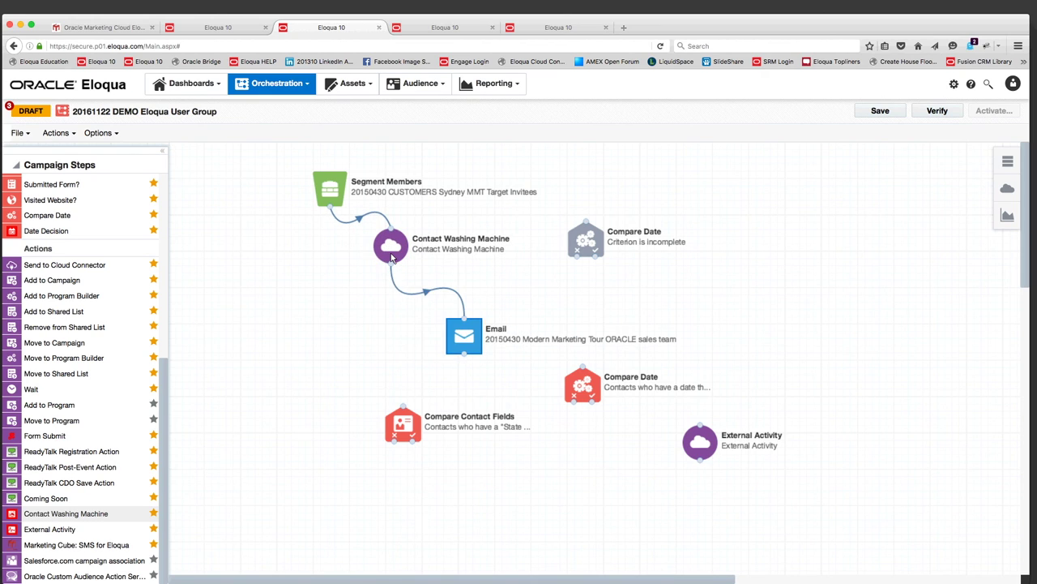
Step: Shift Contact Washing Machine slightly down and move both Compare Date steps farther away from the email flow
{"action": "left_click_drag", "start_coordinate": [391, 258], "coordinate": [386, 274]}
{"action": "left_click_drag", "start_coordinate": [587, 243], "coordinate": [712, 244]}
{"action": "left_click_drag", "start_coordinate": [586, 393], "coordinate": [770, 360]}
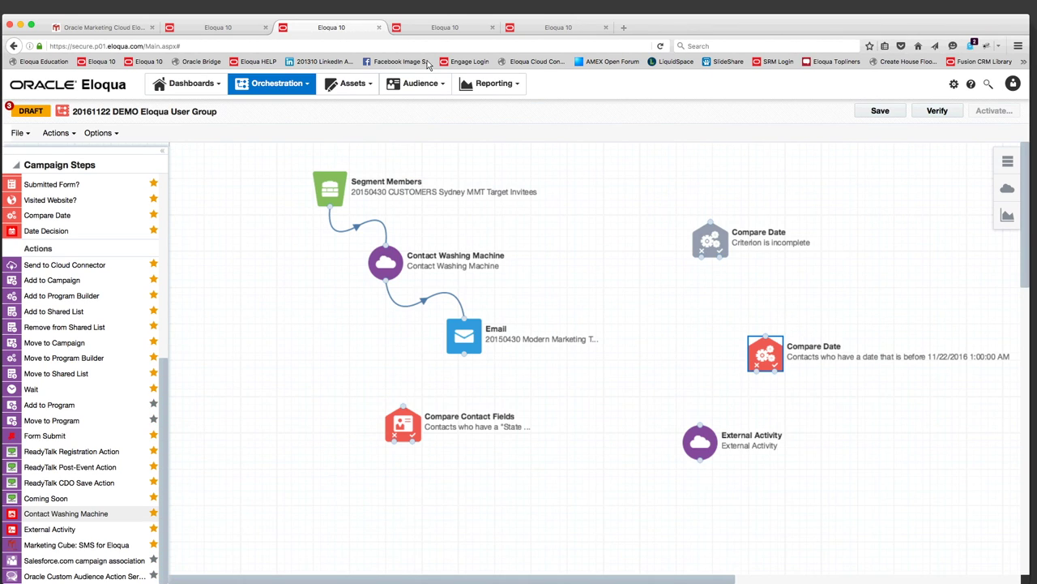
Step: Open the email signature rules in the component library, saving the campaign changes before leaving
{"action": "left_click", "coordinate": [352, 83]}
{"action": "mouse_move", "coordinate": [362, 166]}
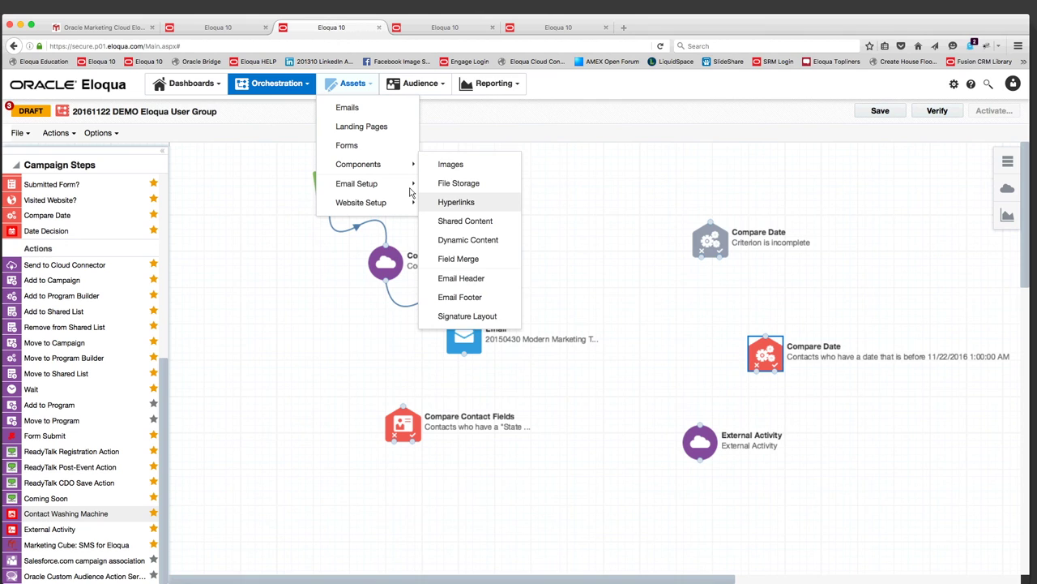
{"action": "mouse_move", "coordinate": [374, 185]}
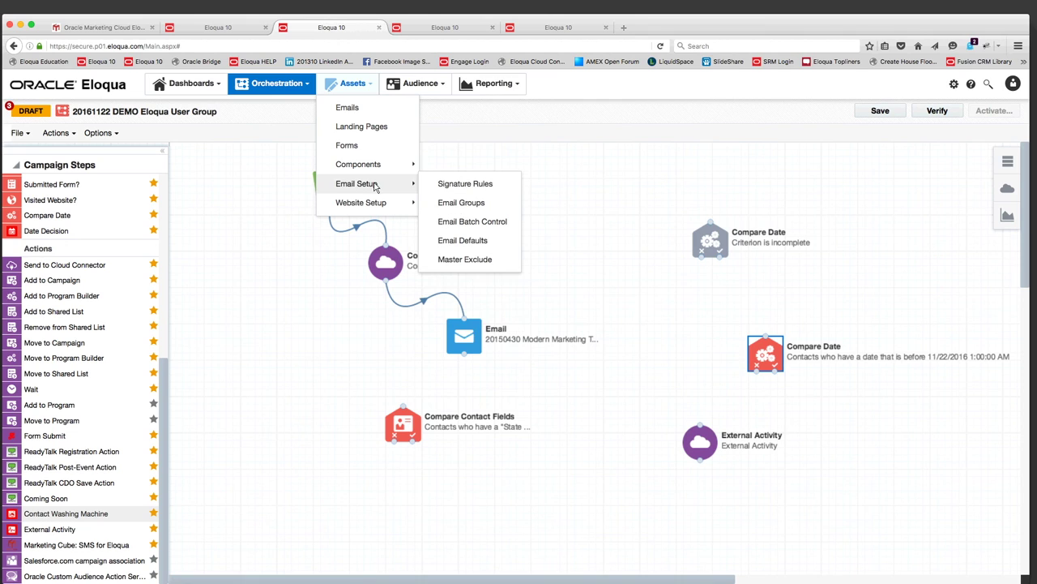
{"action": "left_click", "coordinate": [467, 186]}
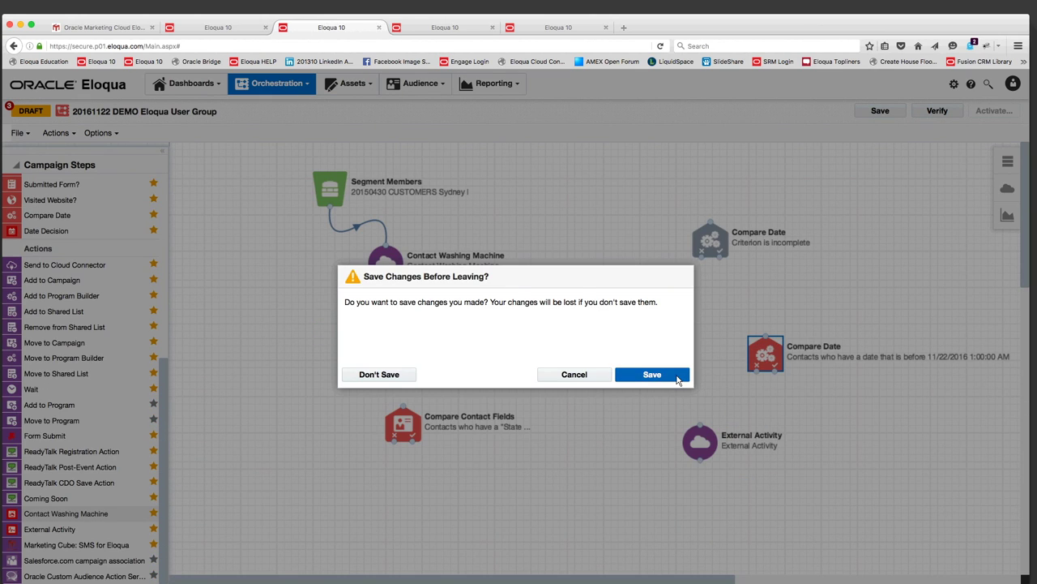
{"action": "left_click", "coordinate": [651, 375]}
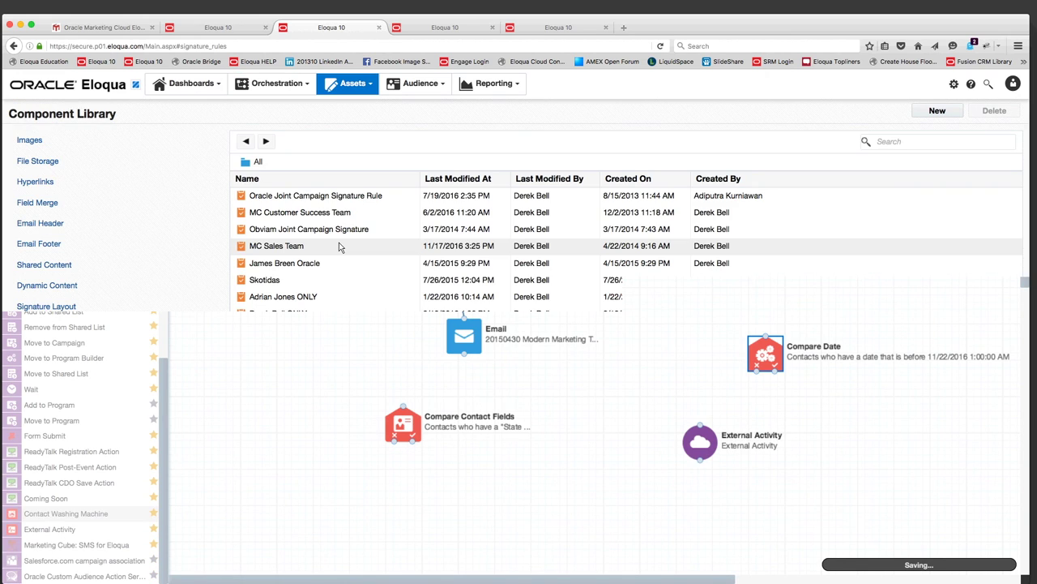
Step: Open the MC Sales Team signature rule and view the key field types that can define the email sender
{"action": "left_click", "coordinate": [243, 249]}
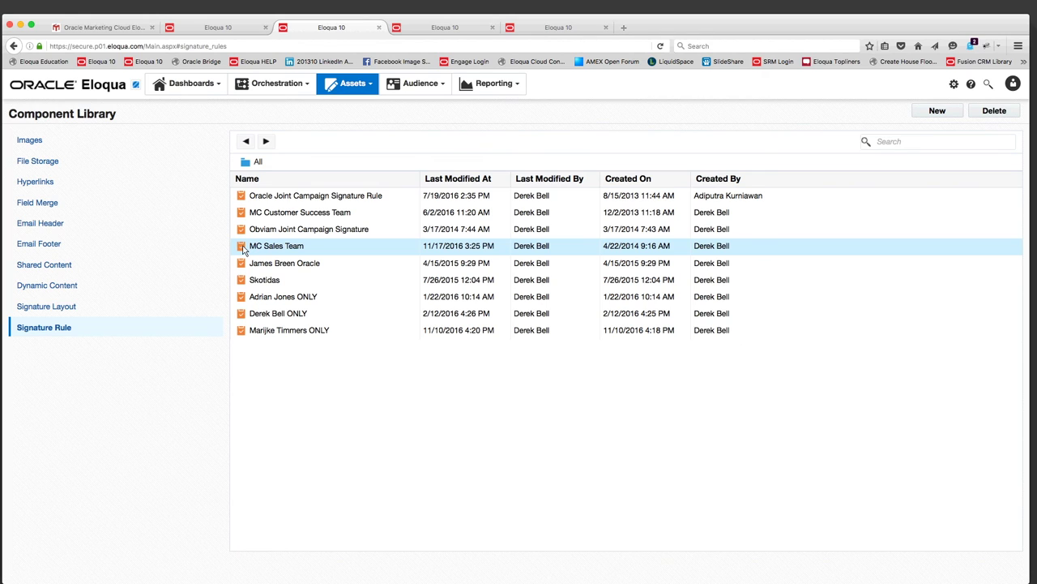
{"action": "double_click", "coordinate": [243, 250]}
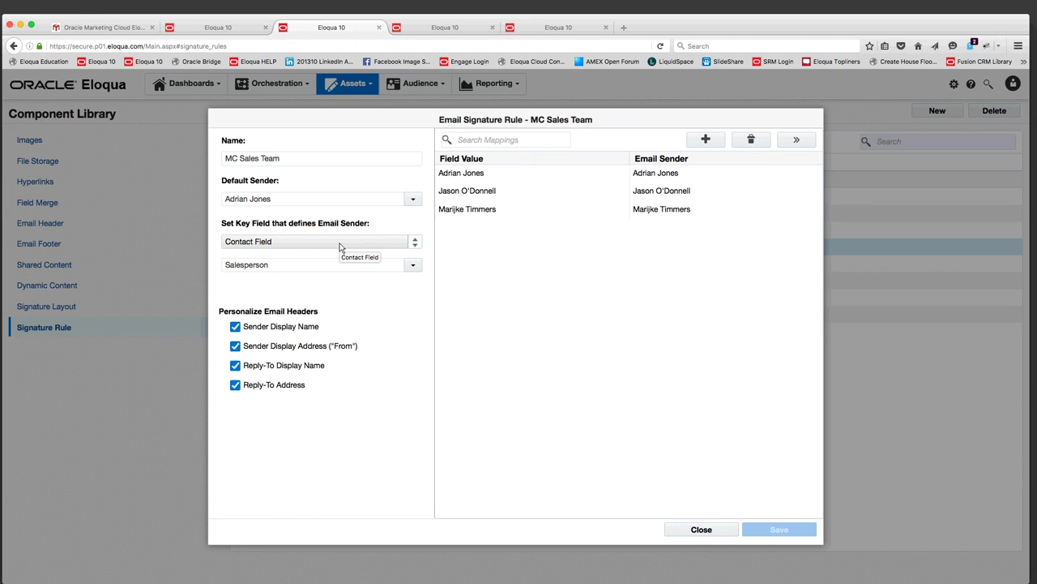
{"action": "left_click", "coordinate": [414, 245]}
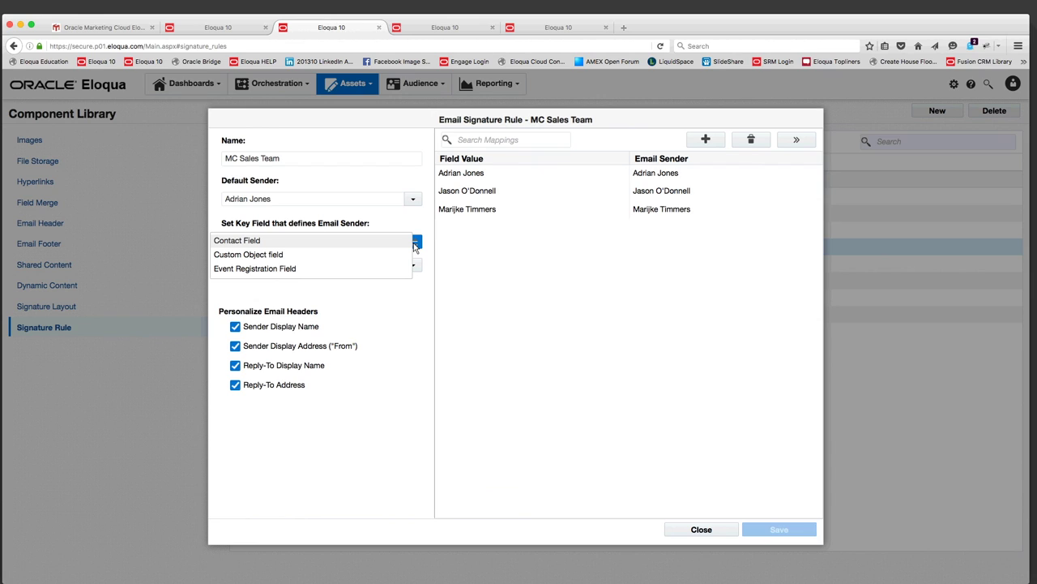
{"action": "left_click", "coordinate": [434, 245]}
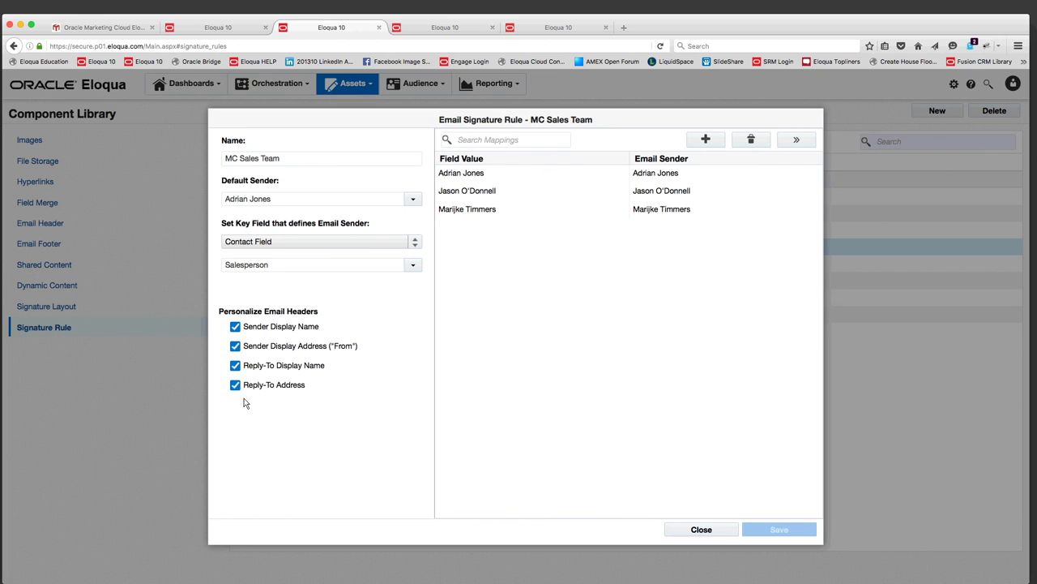
Step: Examine the first mapping's field value and the senders that can be chosen for it
{"action": "double_click", "coordinate": [508, 177]}
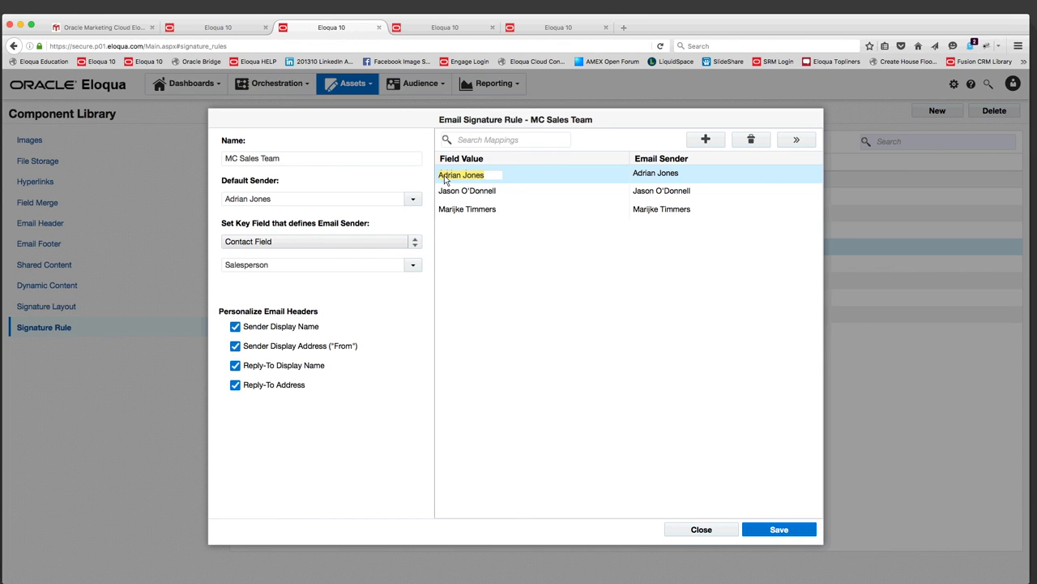
{"action": "left_click", "coordinate": [526, 192]}
{"action": "left_click", "coordinate": [704, 176]}
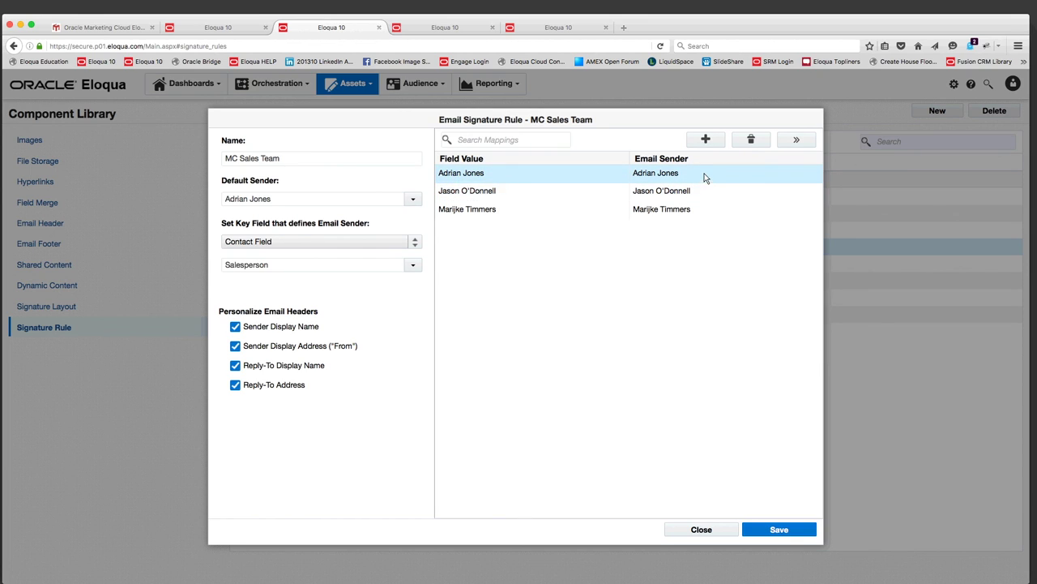
{"action": "left_click", "coordinate": [708, 174]}
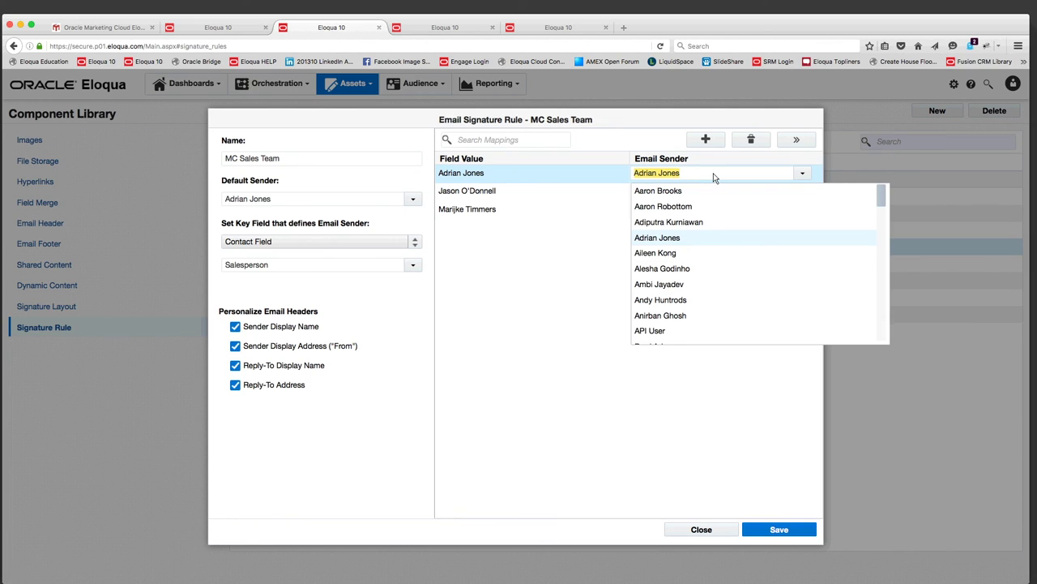